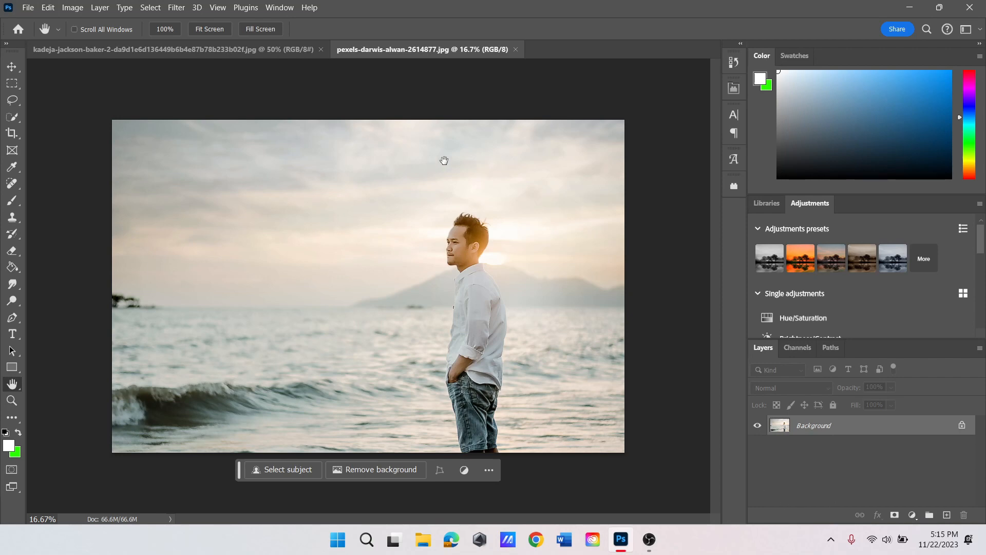
Review the two open photos, the wedding couple and the man standing by the sea.
click(257, 48)
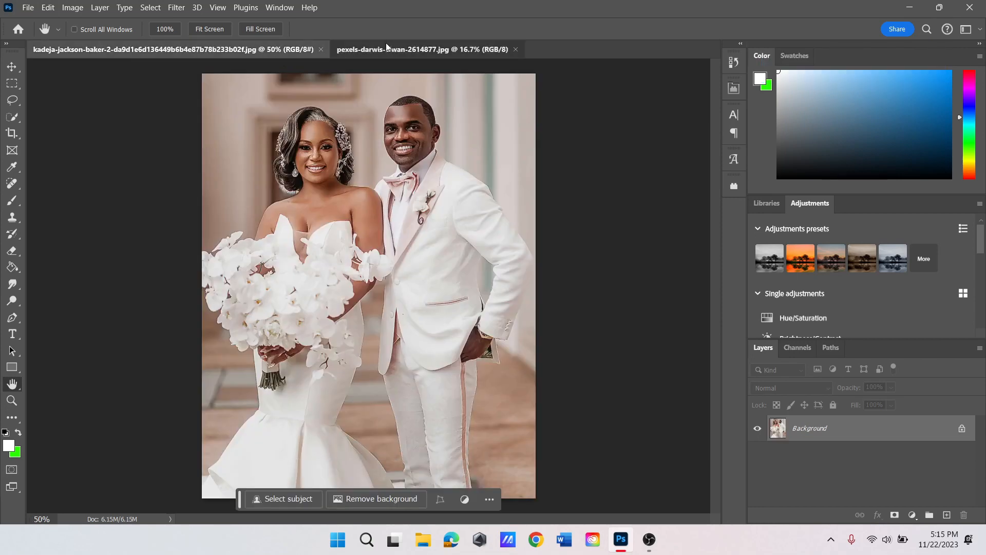
click(387, 46)
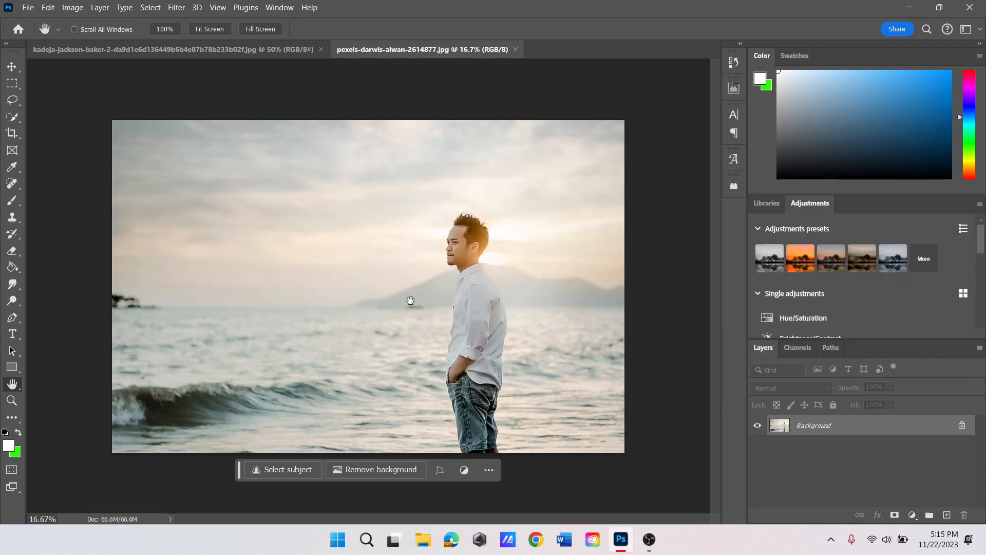
click(251, 53)
click(440, 54)
Activate the Quick Selection tool in new-selection mode with a 74 px brush on the photo of the man by the sea.
click(12, 117)
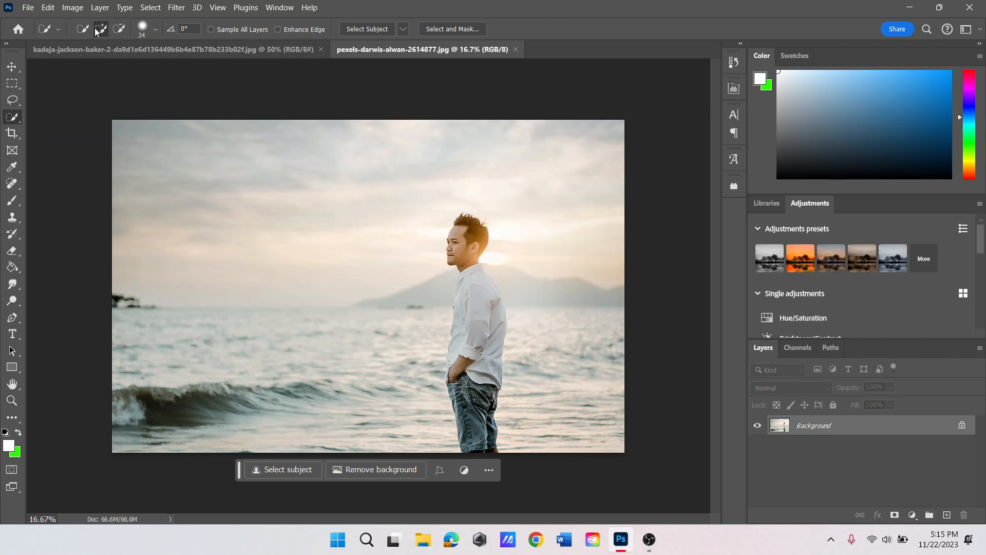
click(59, 30)
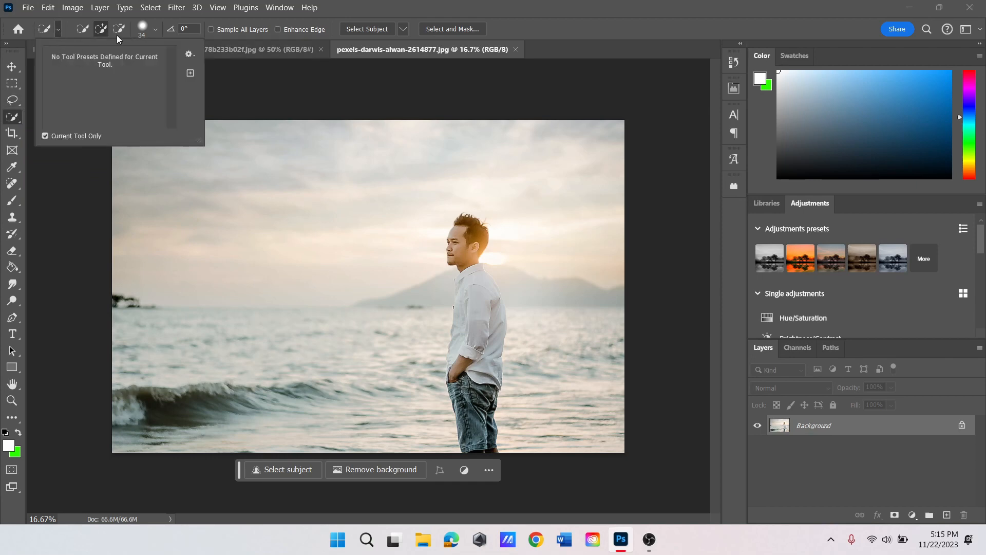
click(103, 30)
click(155, 29)
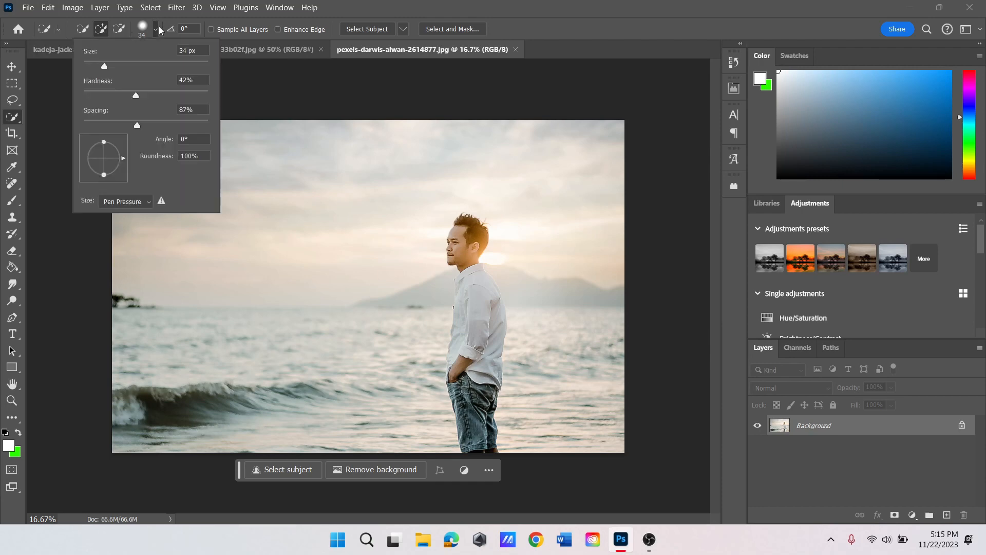
drag(106, 70, 129, 64)
drag(150, 99, 151, 98)
click(83, 28)
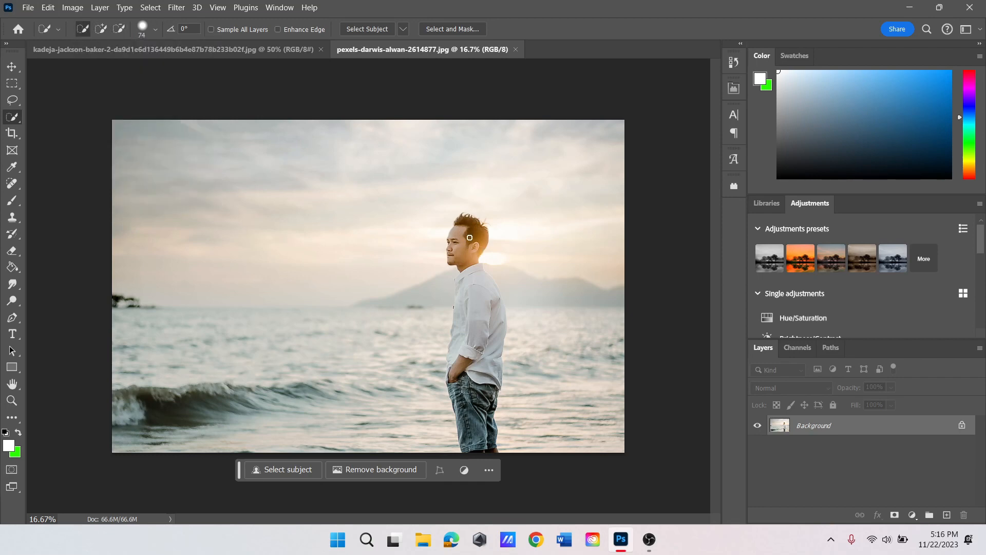
Quick-select the man's head and extend the selection down onto his shirt collar.
click(470, 237)
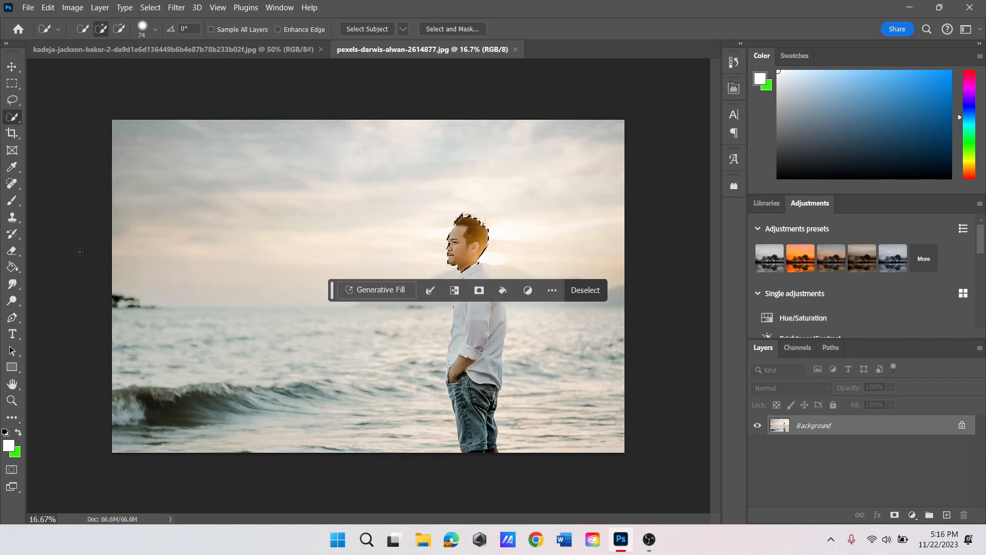
key(z)
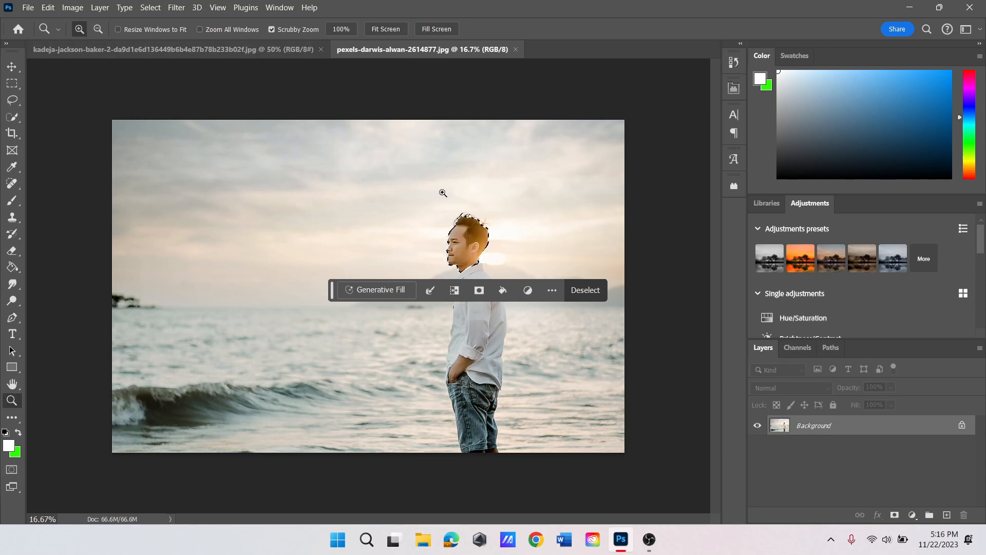
click(491, 218)
click(490, 218)
click(490, 218)
scroll(490, 218, down, 3)
scroll(395, 245, up, 1)
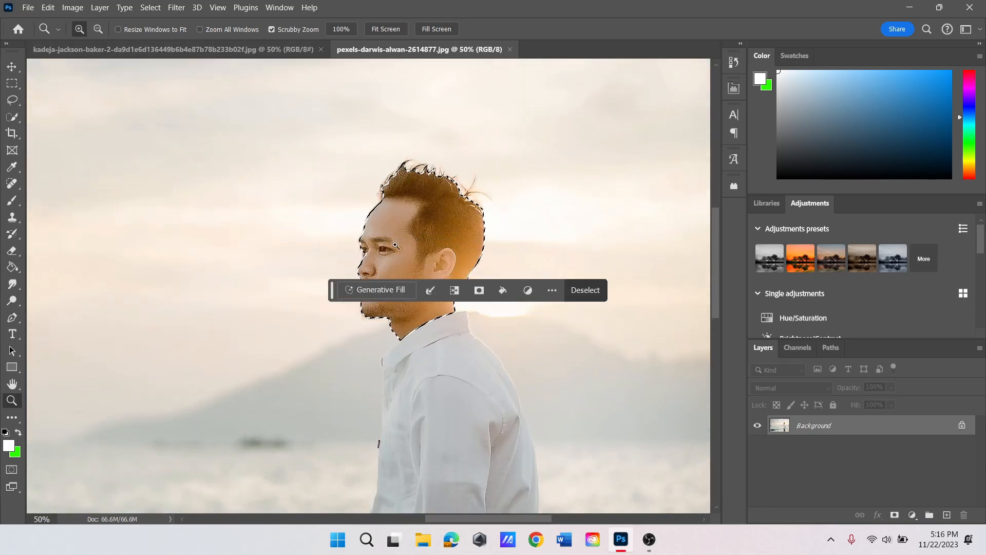
key(l)
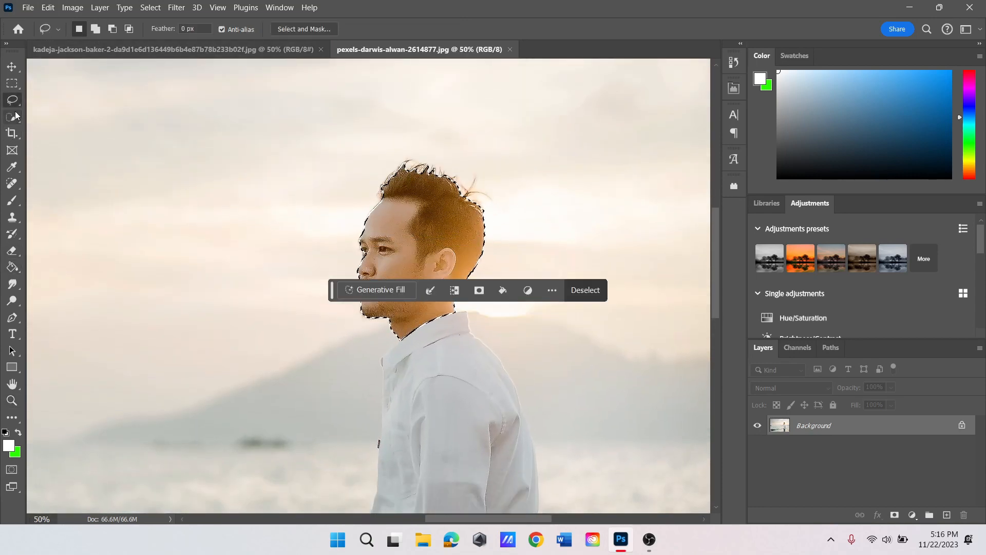
click(12, 117)
mouse_move(463, 323)
mouse_down()
mouse_move(423, 356)
mouse_move(430, 352)
mouse_up()
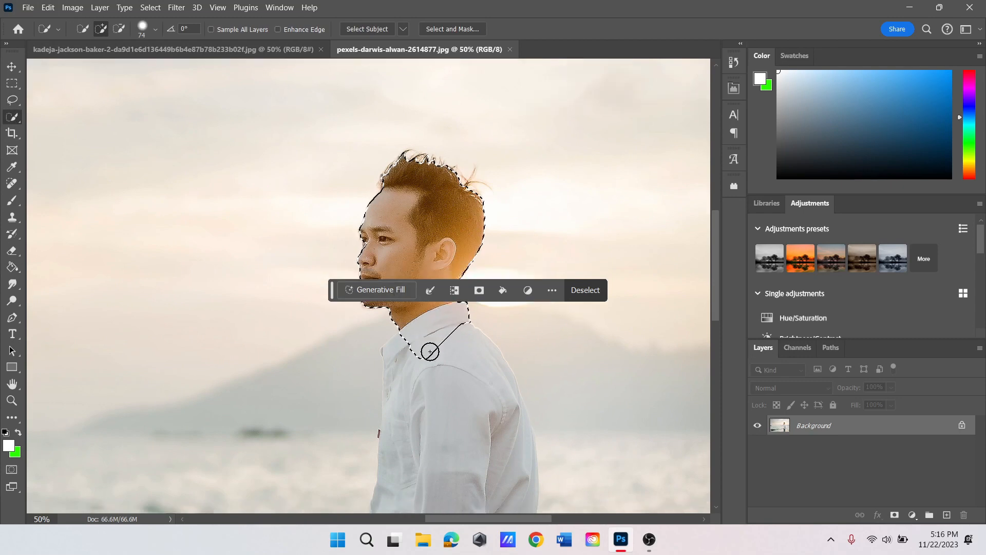
Clean up the selection beside the collar and extend it over the man's white shirt.
scroll(430, 329, down, 5)
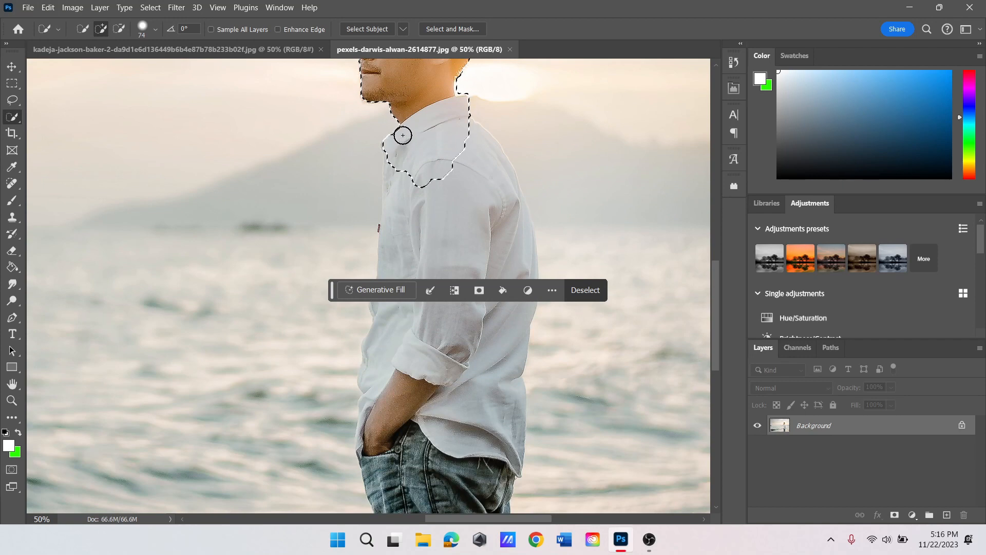
key(alt)
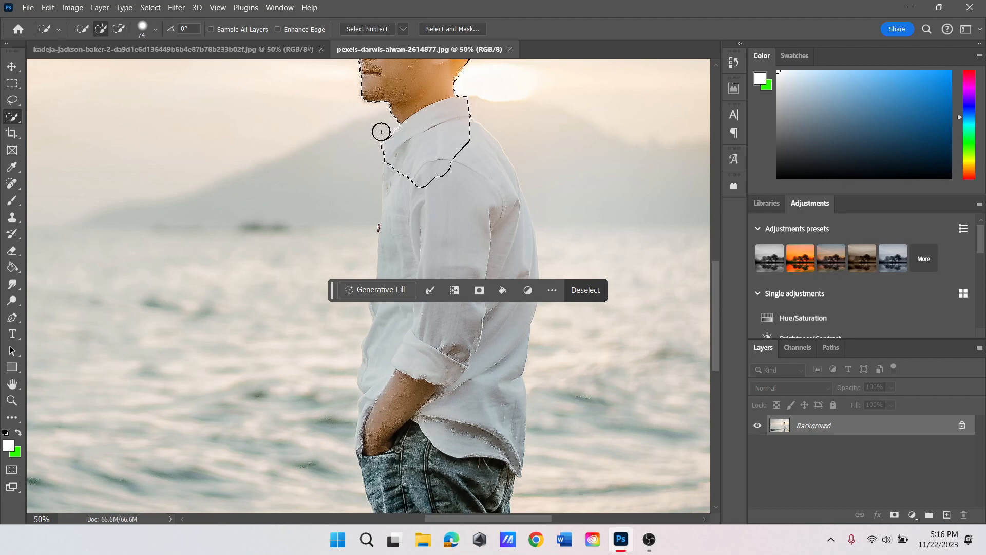
key(alt)
drag(405, 175, 407, 104)
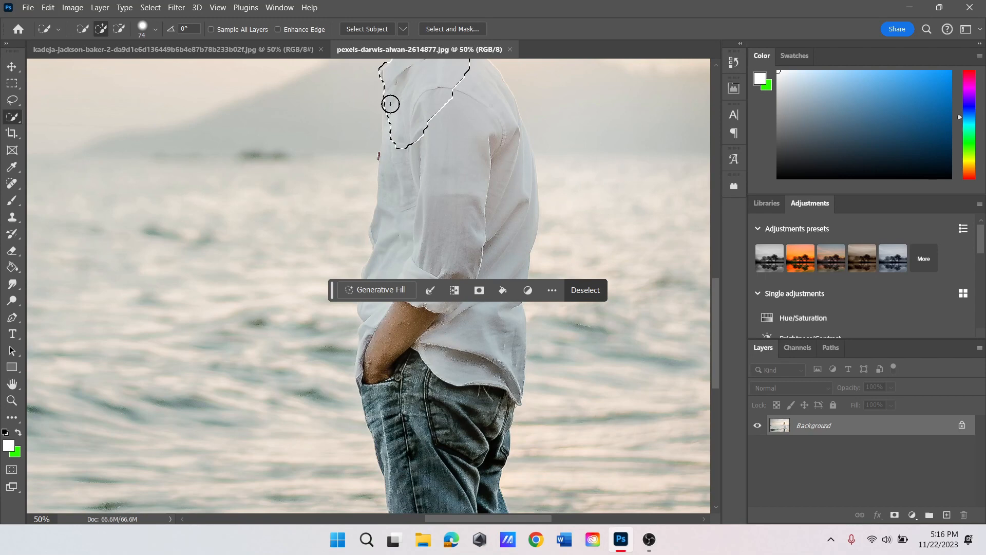
drag(385, 200, 379, 238)
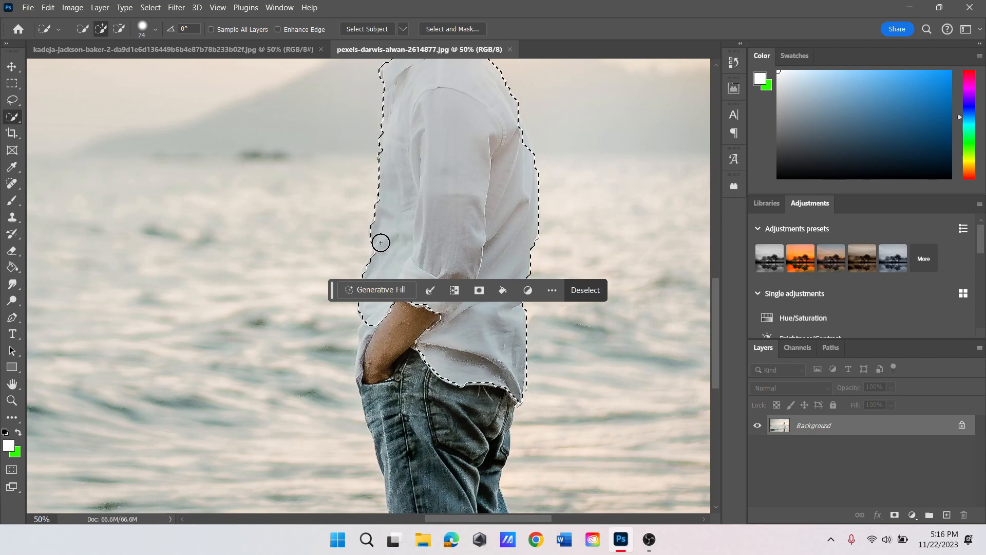
Extend the selection over the man's forearm and jeans down to the lower edge of the photo.
scroll(330, 202, down, 3)
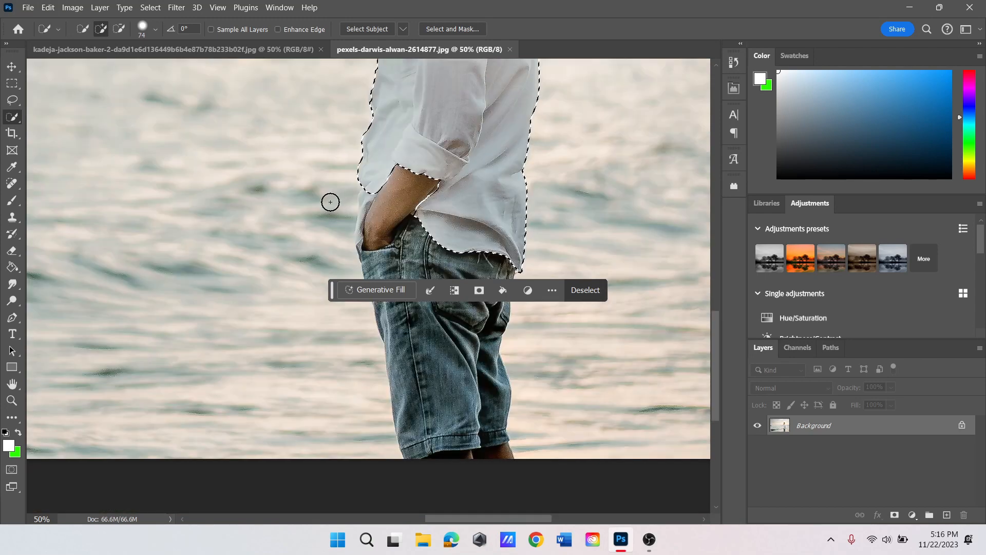
scroll(388, 191, down, 3)
mouse_move(433, 99)
mouse_down()
mouse_move(405, 95)
mouse_move(401, 138)
mouse_move(410, 108)
mouse_move(436, 193)
mouse_up()
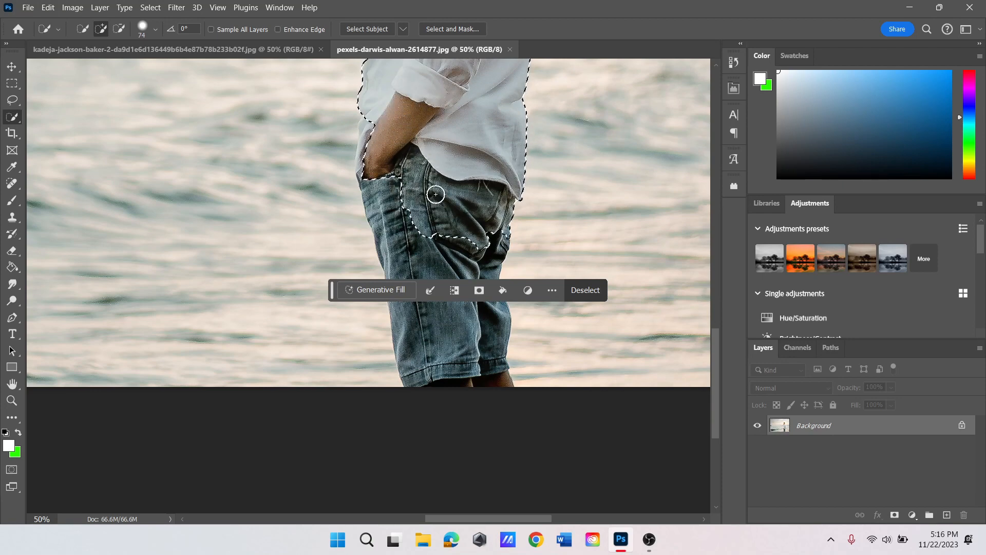
scroll(436, 193, down, 3)
mouse_move(463, 130)
mouse_down()
mouse_move(471, 229)
mouse_move(483, 181)
mouse_move(506, 198)
mouse_up()
scroll(481, 242, down, 3)
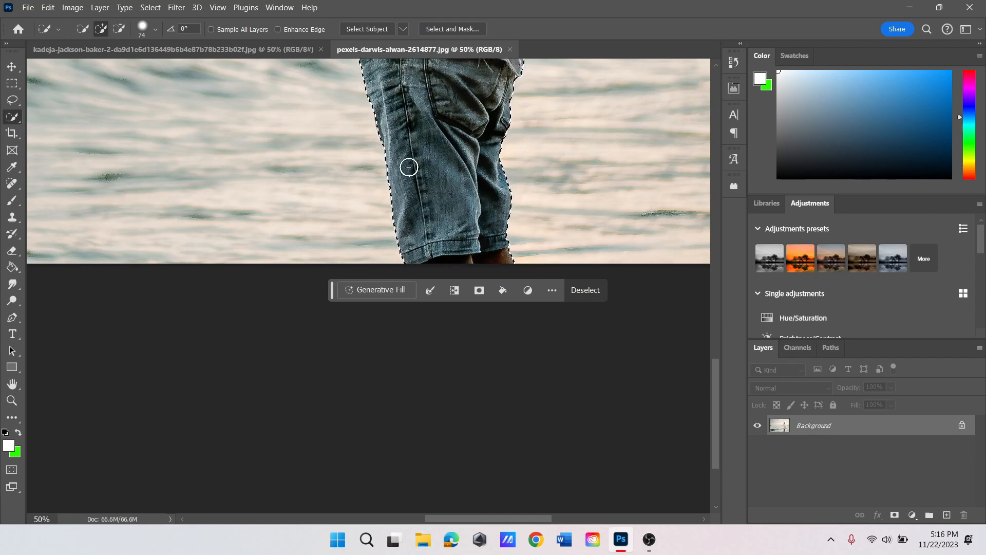
Add the shirt edge beside the pocketed hand to the selection and subtract the spill onto the water.
scroll(410, 165, up, 6)
drag(374, 139, 368, 153)
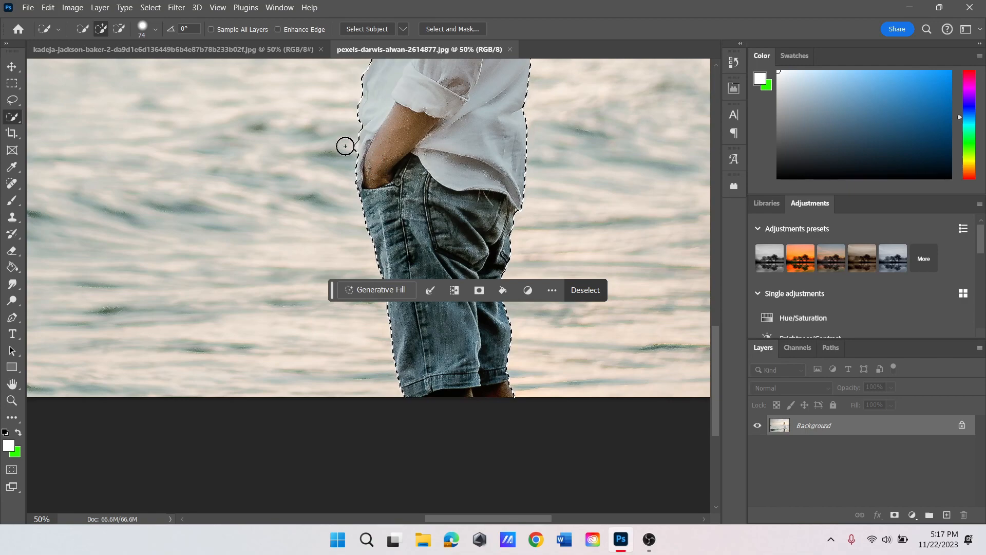
key(alt)
alt+click(348, 148)
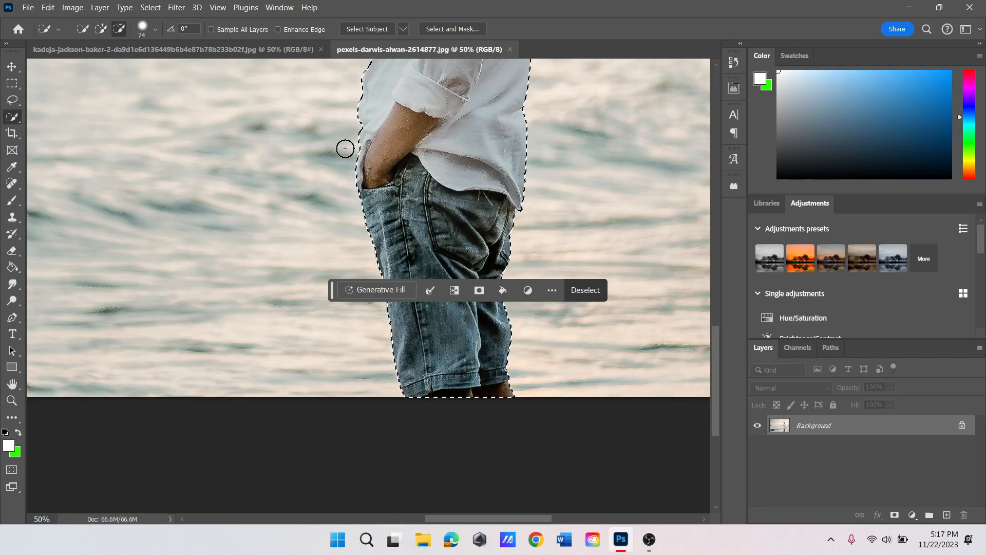
Subtract background from the selection along the top of the man's hair.
scroll(353, 241, up, 10)
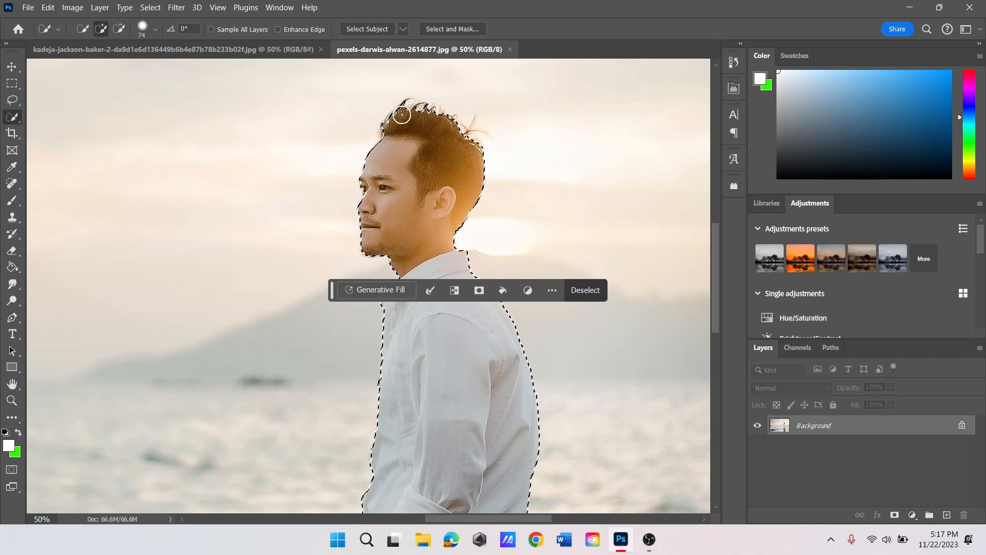
key(alt)
alt+click(465, 134)
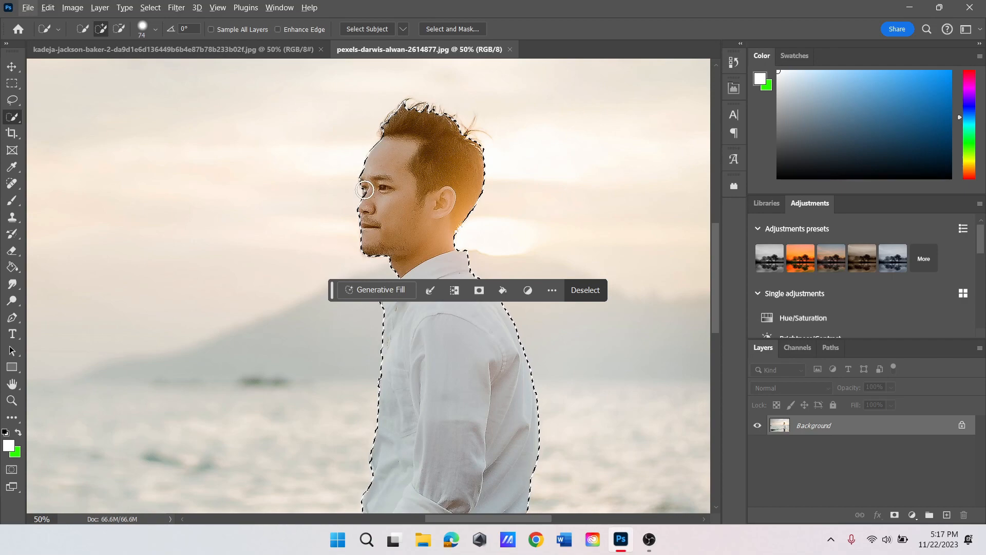
Zoom in on the face to 200% and set the Quick Selection brush to 35 px with 39% hardness.
click(12, 400)
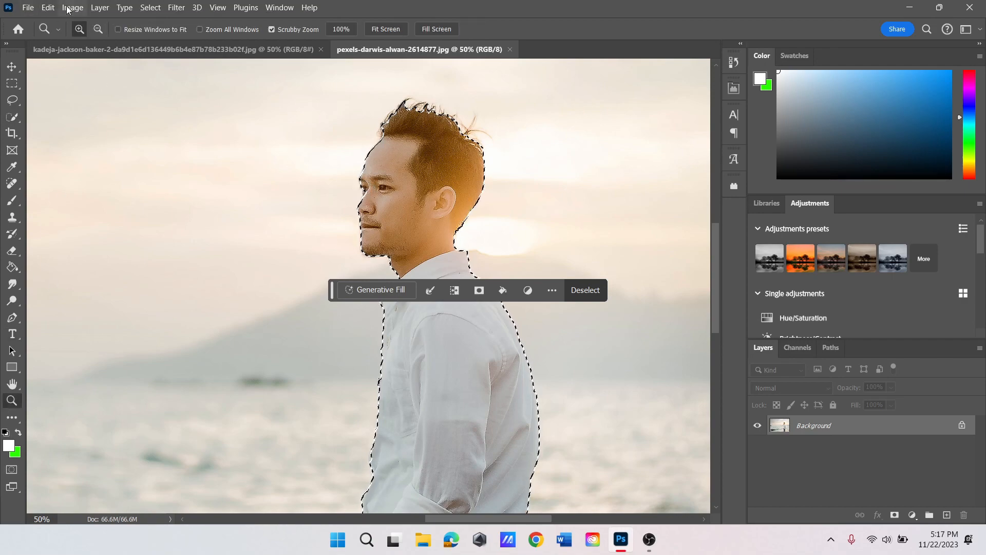
triple_click(493, 150)
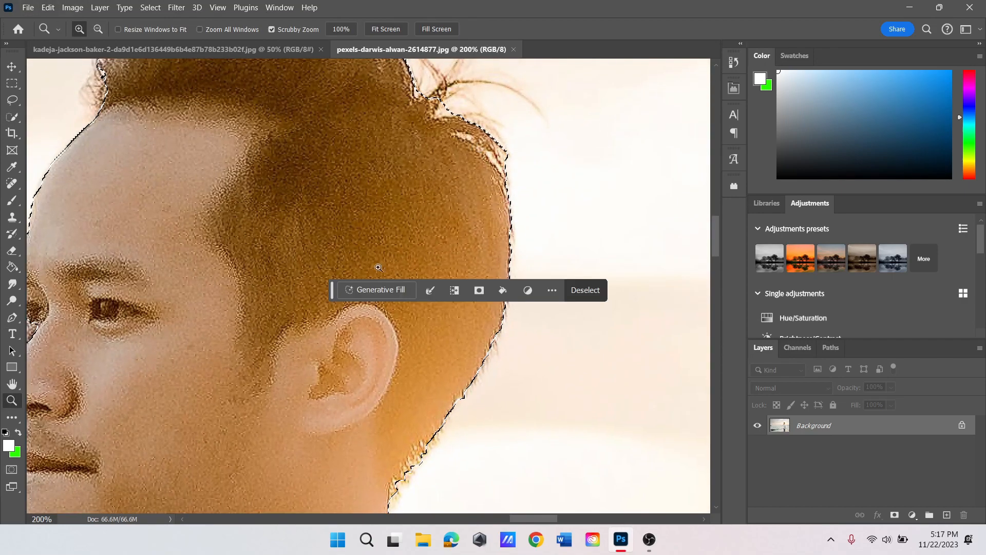
key(h)
drag(133, 280, 332, 190)
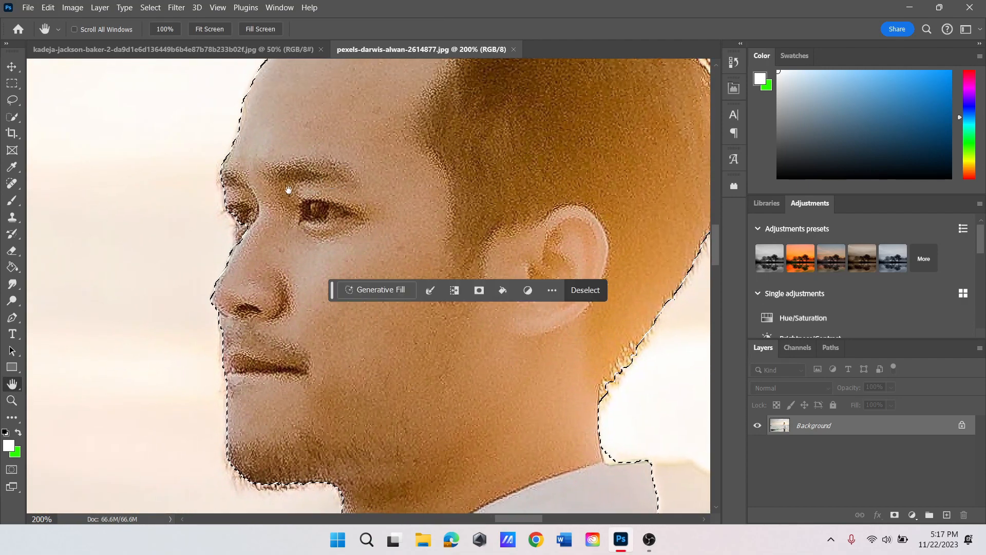
click(16, 117)
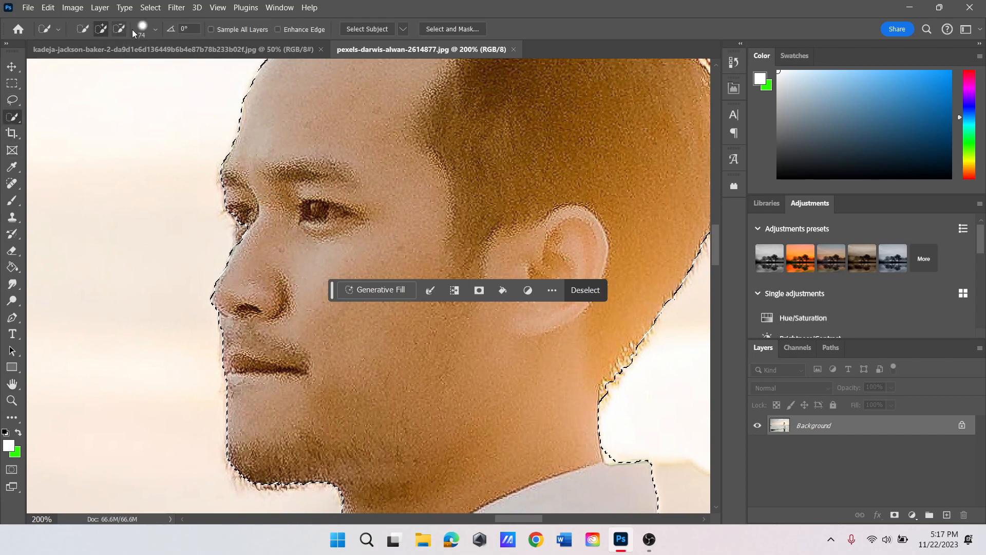
click(155, 30)
drag(145, 93, 104, 68)
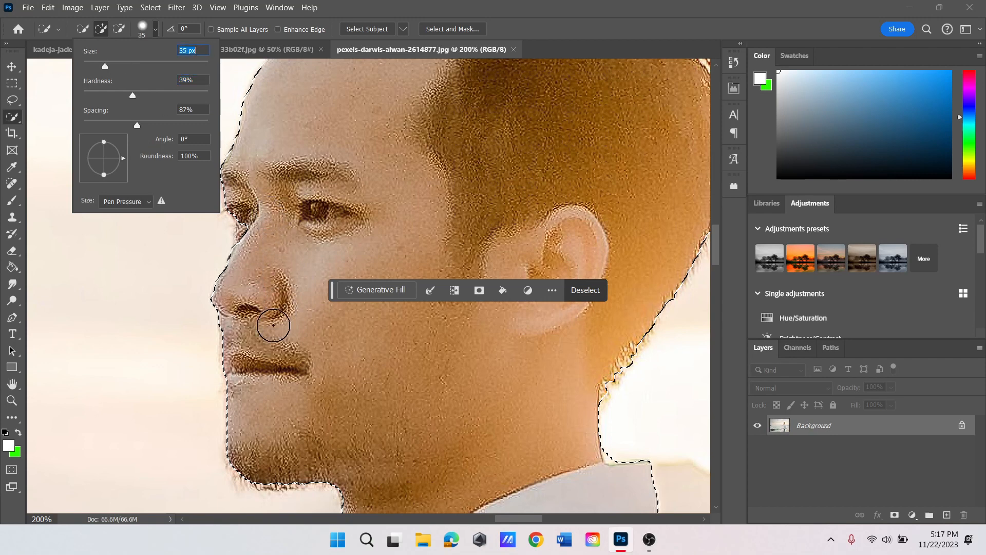
Refine the selection edge along the man's mouth, chin, forehead and brow.
click(274, 326)
drag(256, 324, 248, 324)
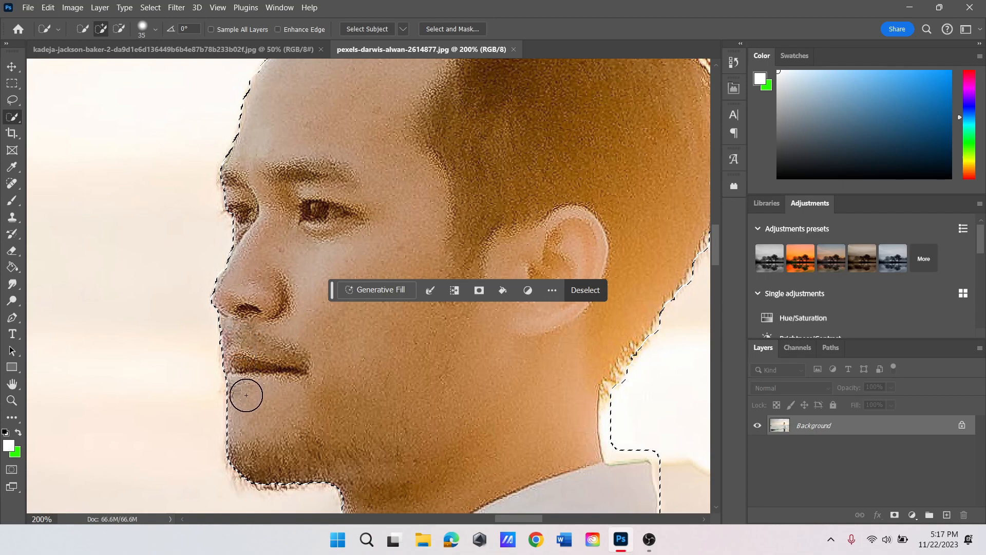
drag(246, 395, 258, 435)
scroll(379, 443, up, 2)
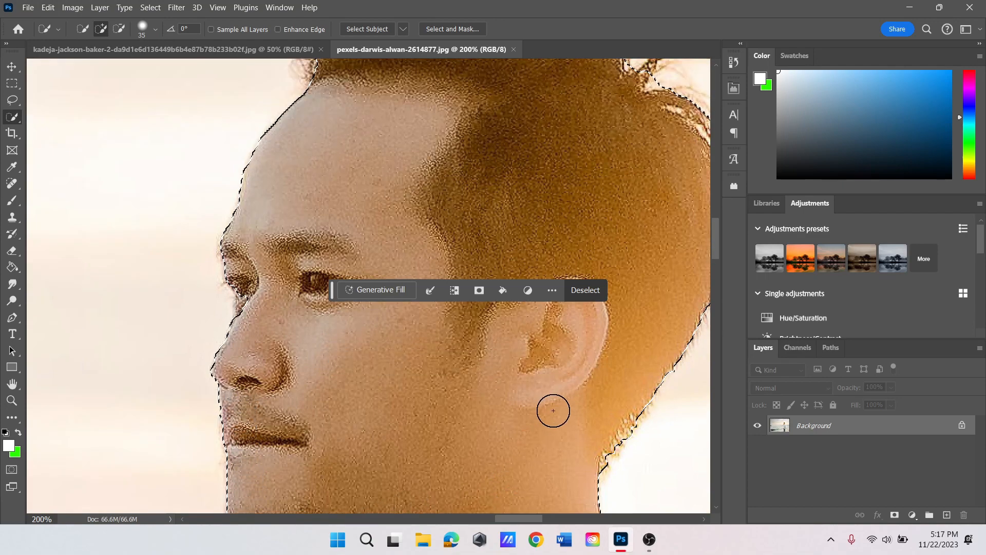
scroll(652, 363, up, 5)
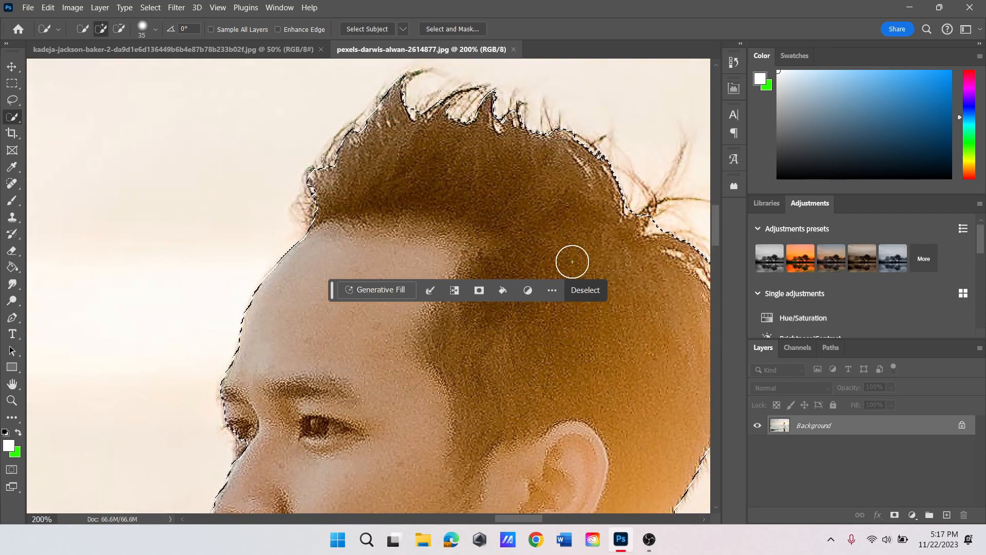
drag(331, 271, 250, 459)
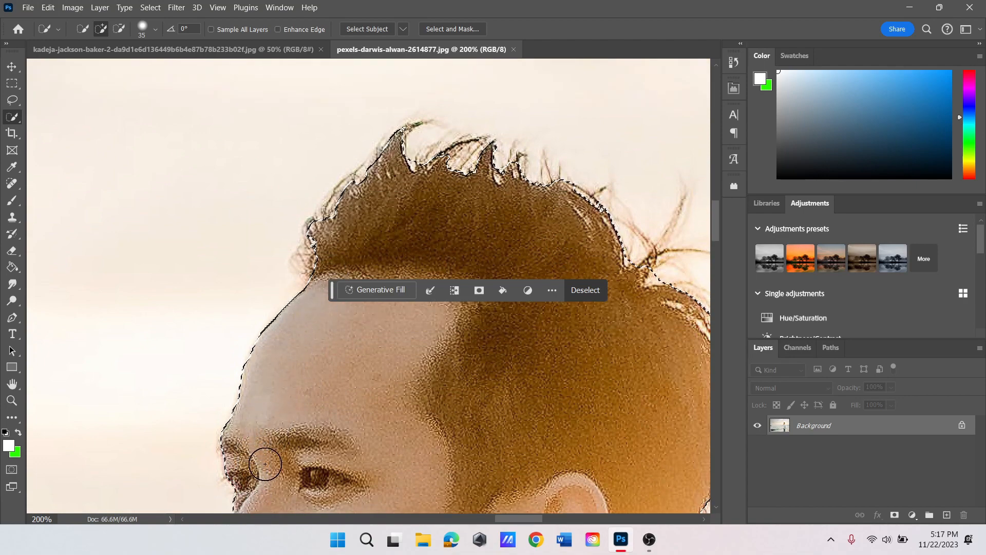
Refine the selection around the spiky hair above the forehead, subtracting background from between the strands.
scroll(264, 464, down, 2)
scroll(308, 339, up, 3)
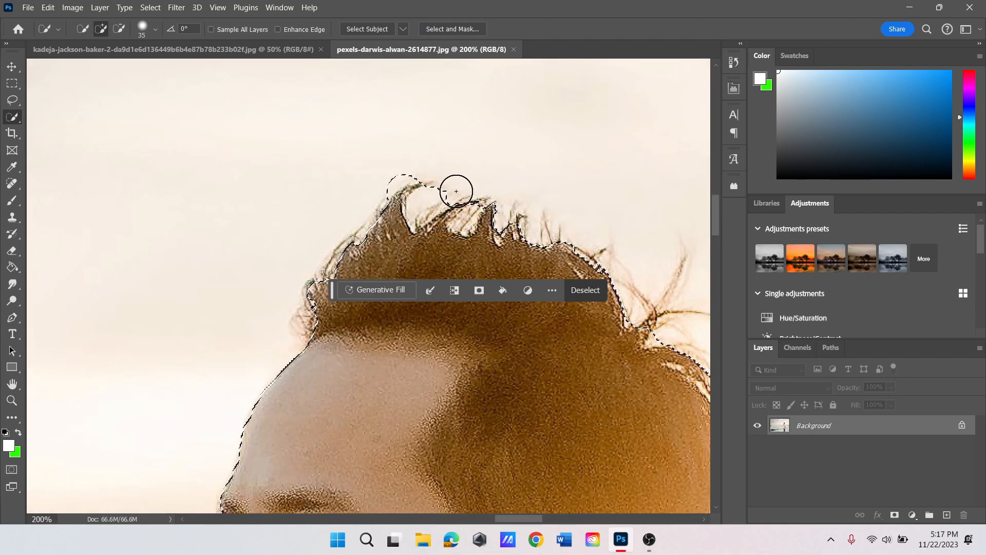
drag(456, 191, 456, 183)
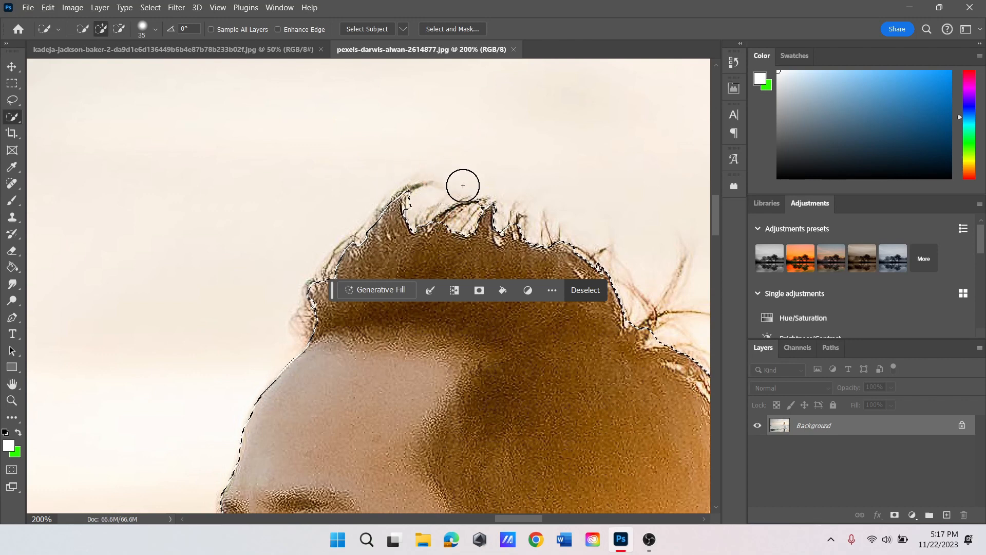
key(alt)
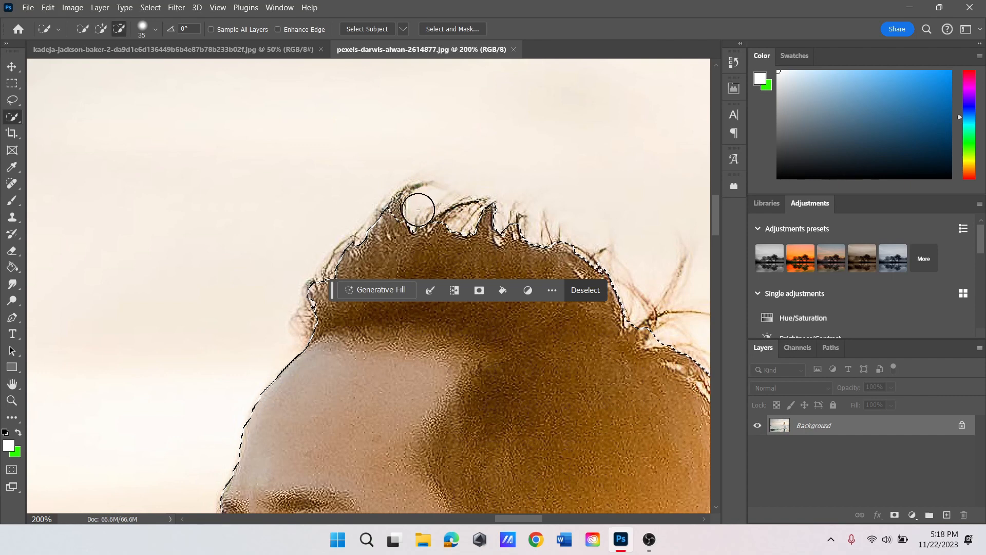
alt+click(396, 210)
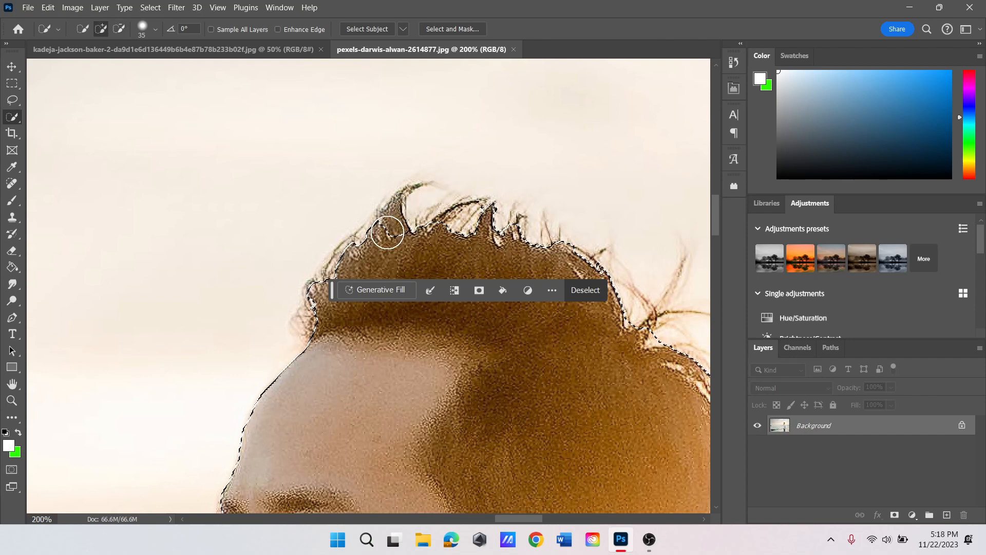
Refine the selection around the raised hair tuft above the forehead, adding the tuft and subtracting the background beside it.
key(alt)
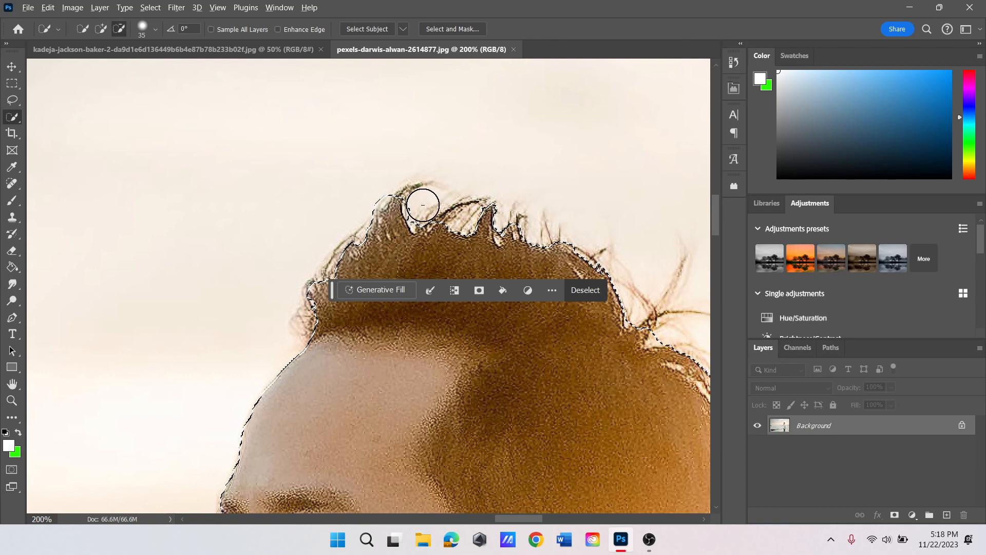
alt+click(421, 218)
key(alt)
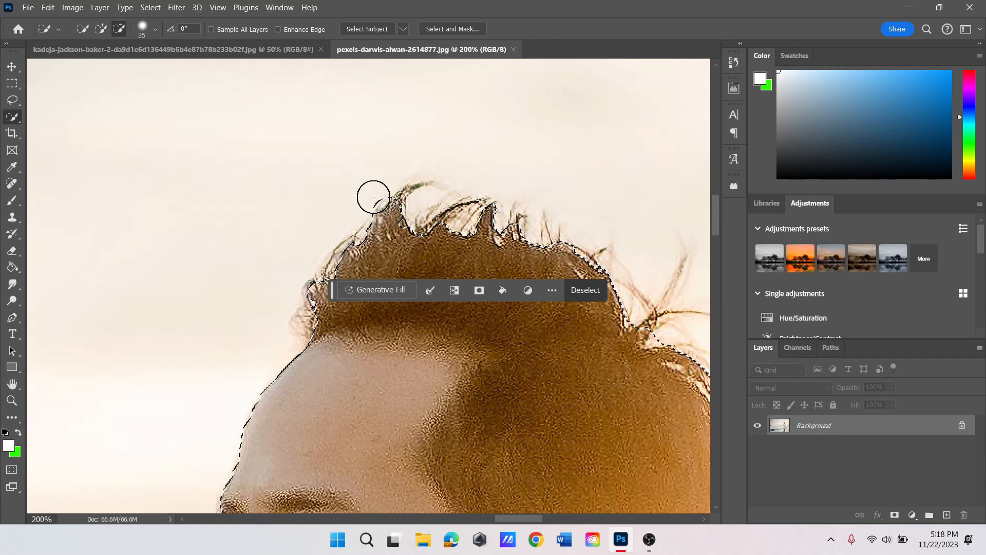
drag(381, 210, 416, 227)
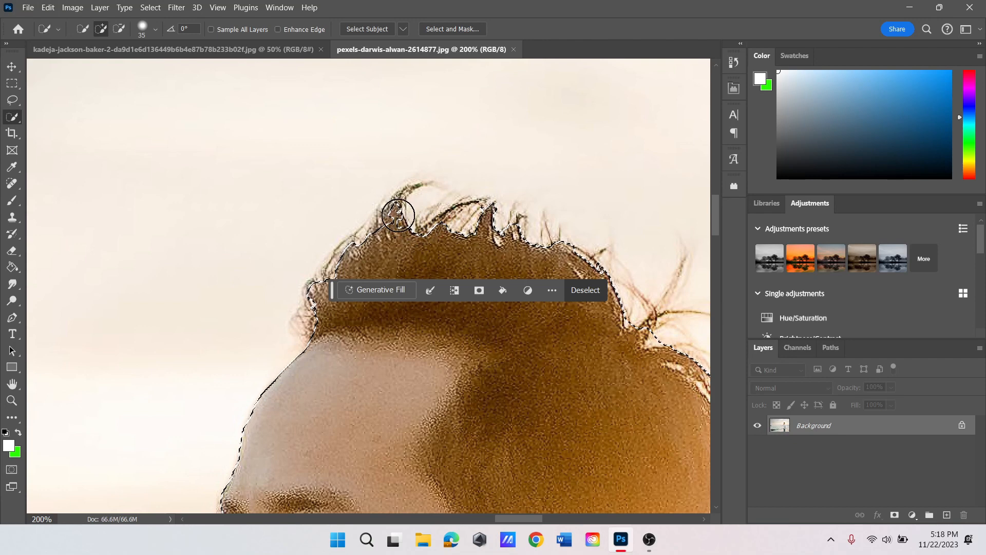
key(alt)
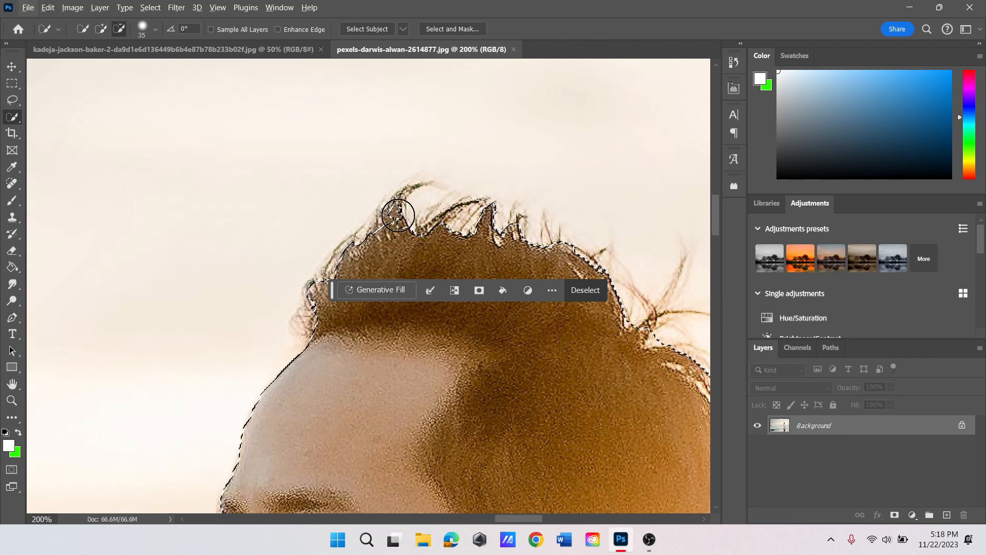
click(396, 217)
key(alt)
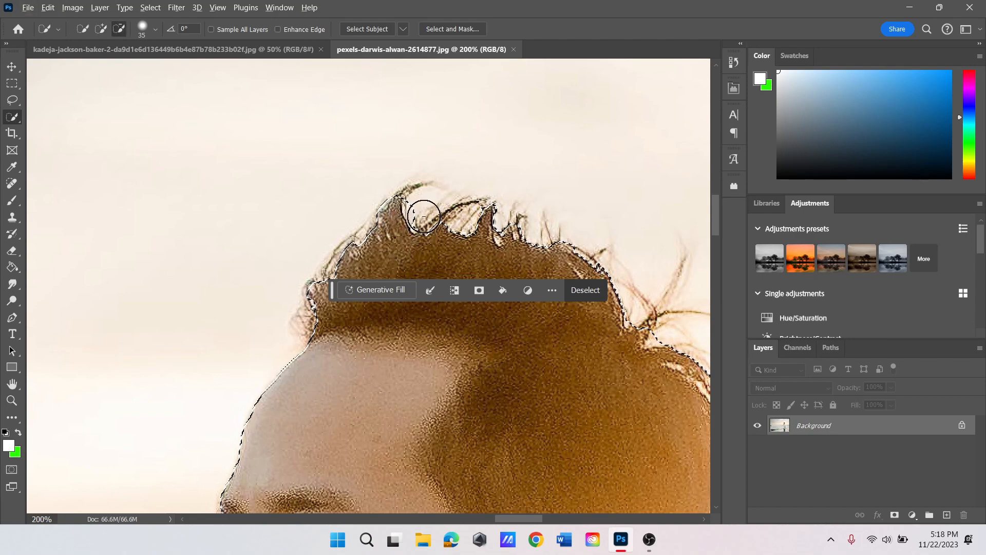
click(421, 212)
Refine the selection along the front edge and tip of the shirt collar, subtracting the background there.
scroll(480, 308, down, 3)
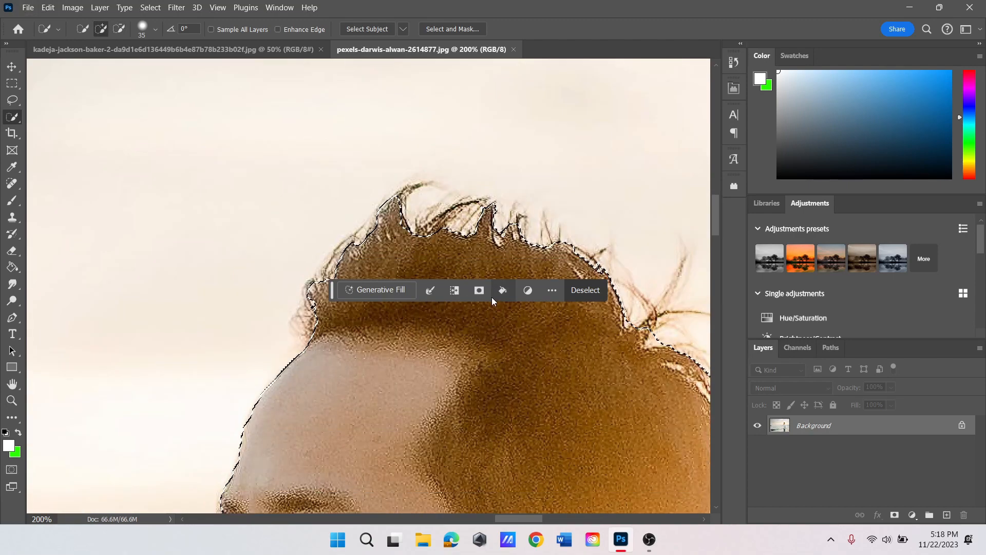
scroll(654, 264, down, 5)
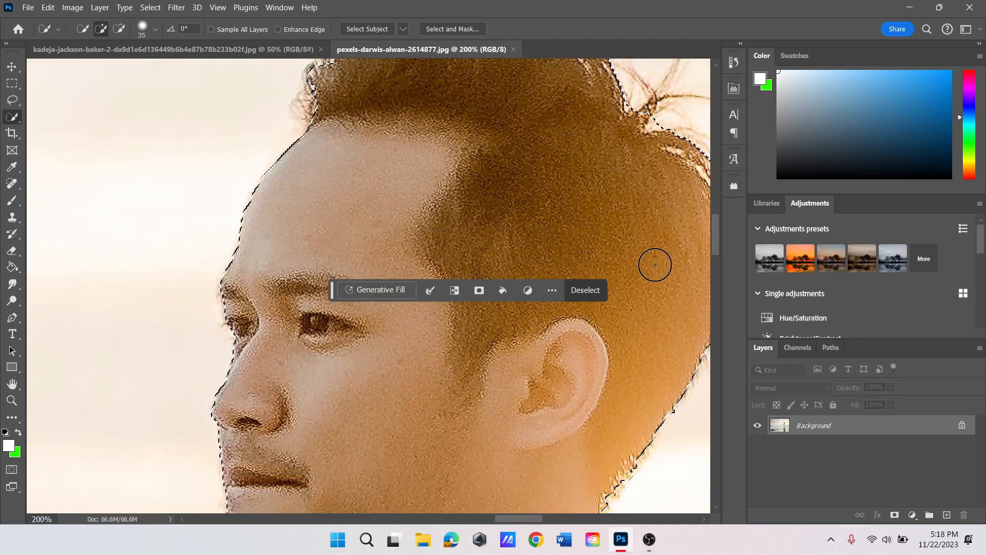
scroll(652, 262, down, 4)
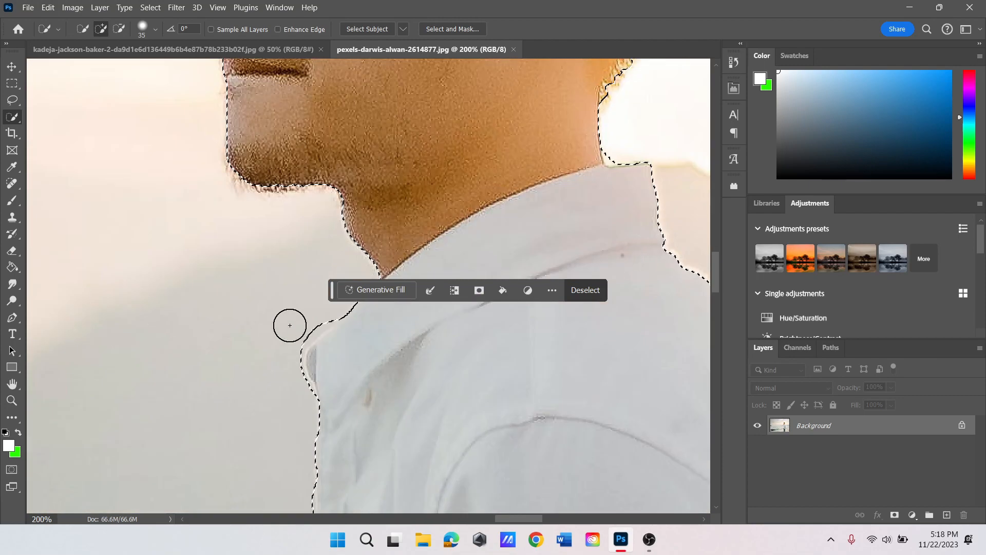
alt+click(313, 317)
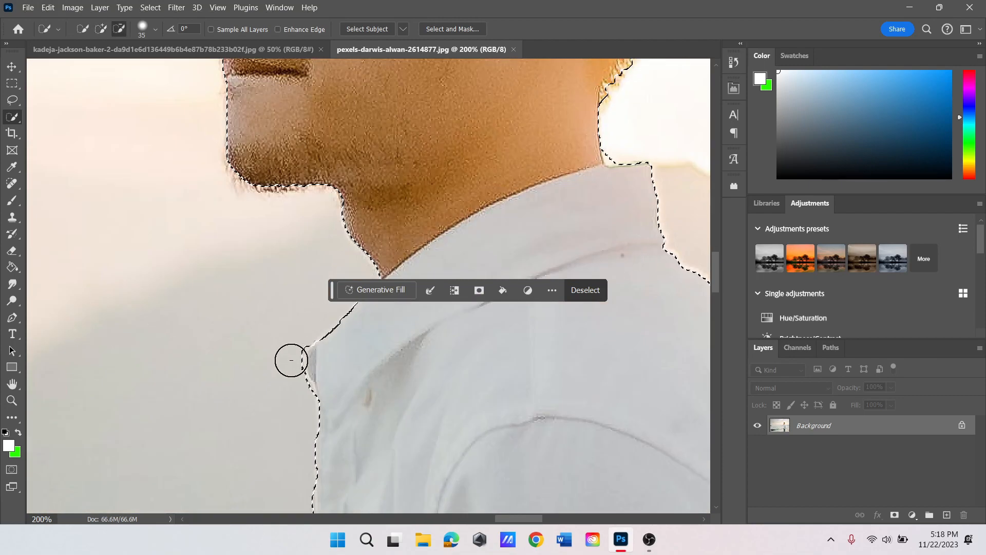
alt+click(291, 359)
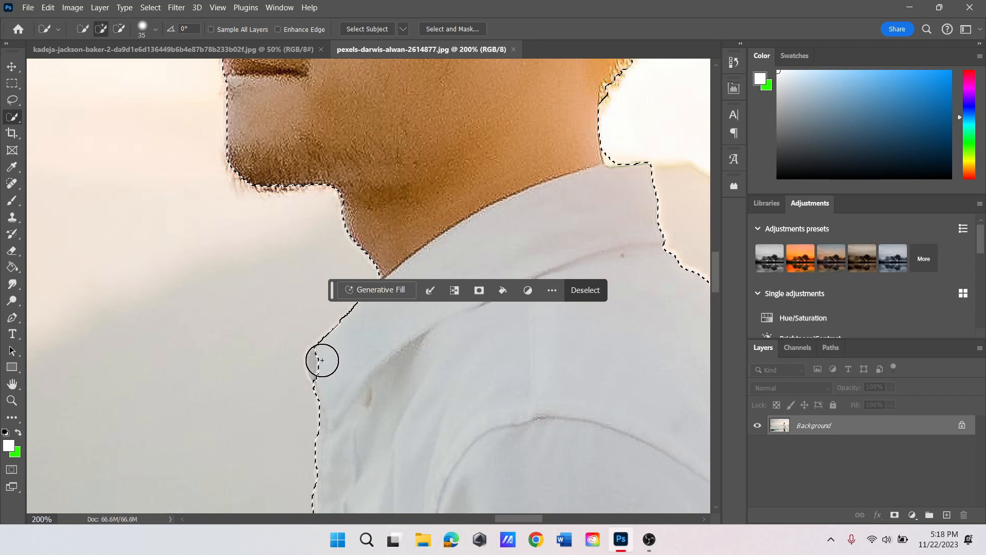
click(316, 364)
alt+click(308, 327)
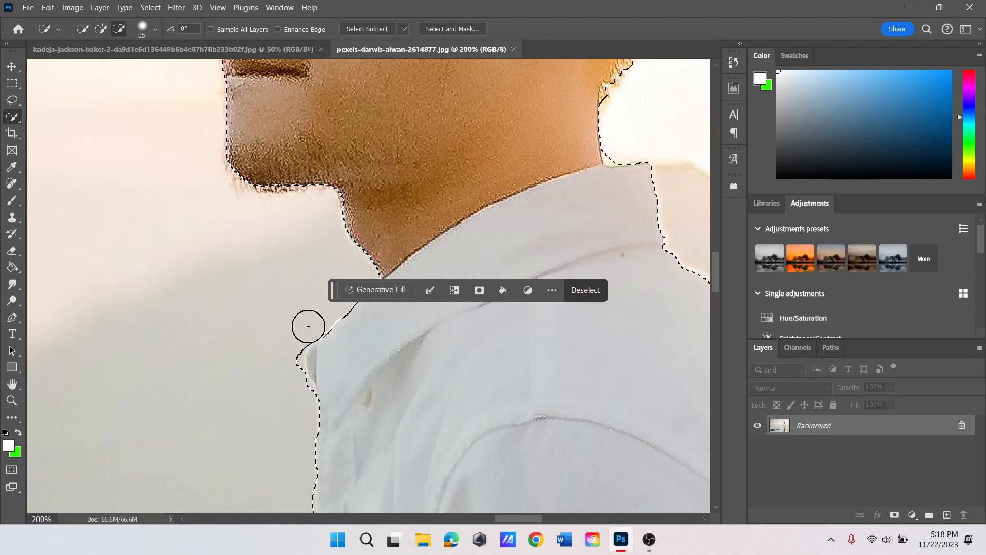
alt+click(287, 359)
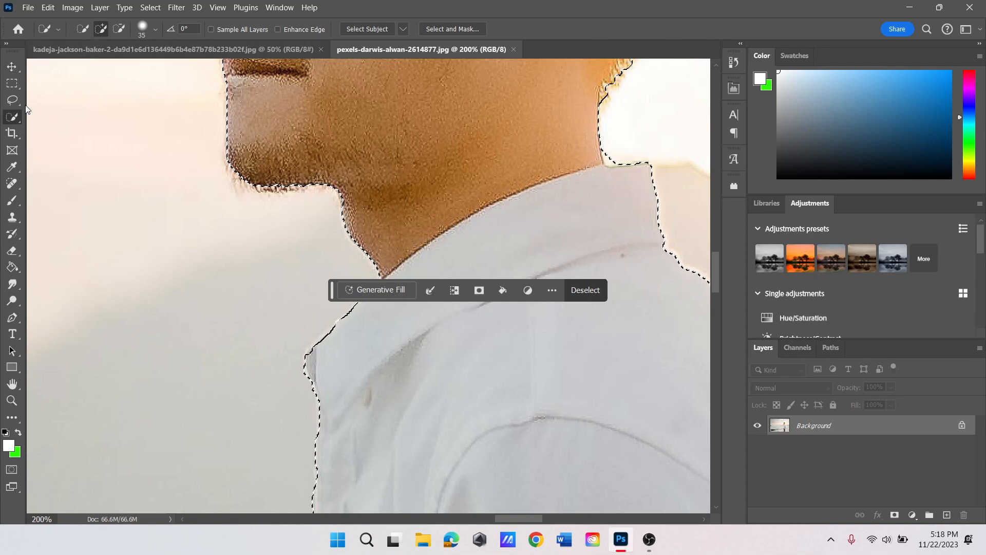
Copy the selected man and paste him onto a new layer.
click(11, 66)
click(11, 400)
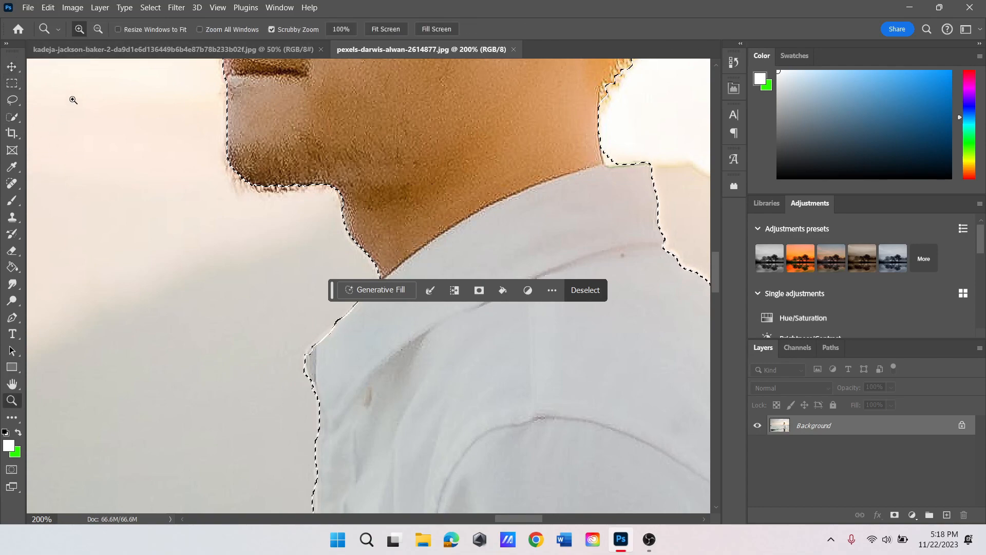
click(97, 30)
click(164, 166)
click(163, 166)
click(154, 171)
click(140, 179)
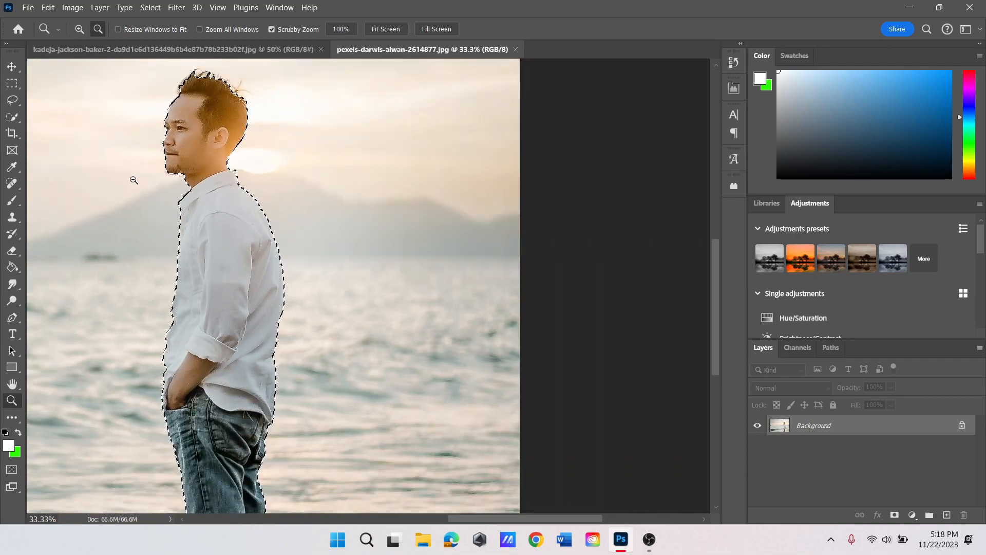
click(134, 180)
drag(468, 520, 412, 522)
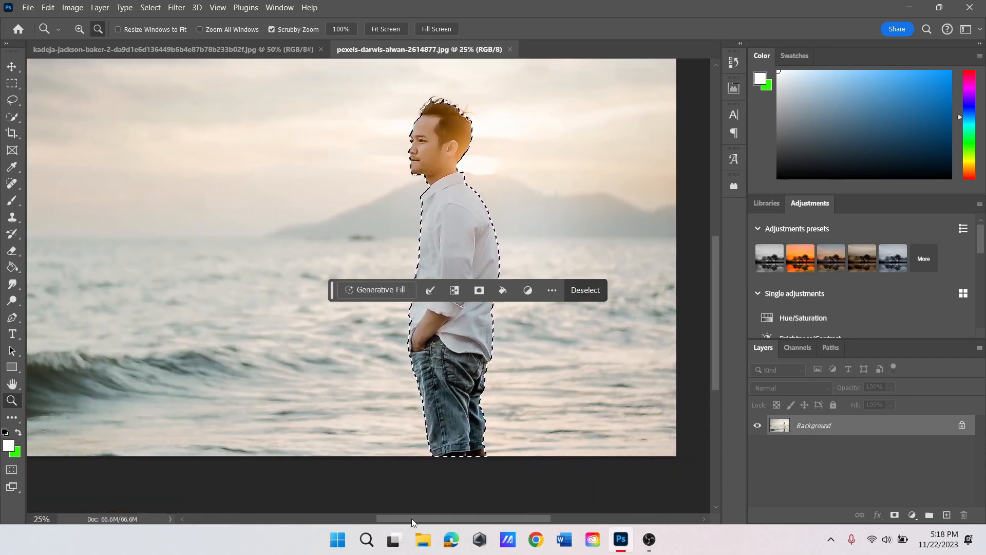
click(352, 464)
click(11, 66)
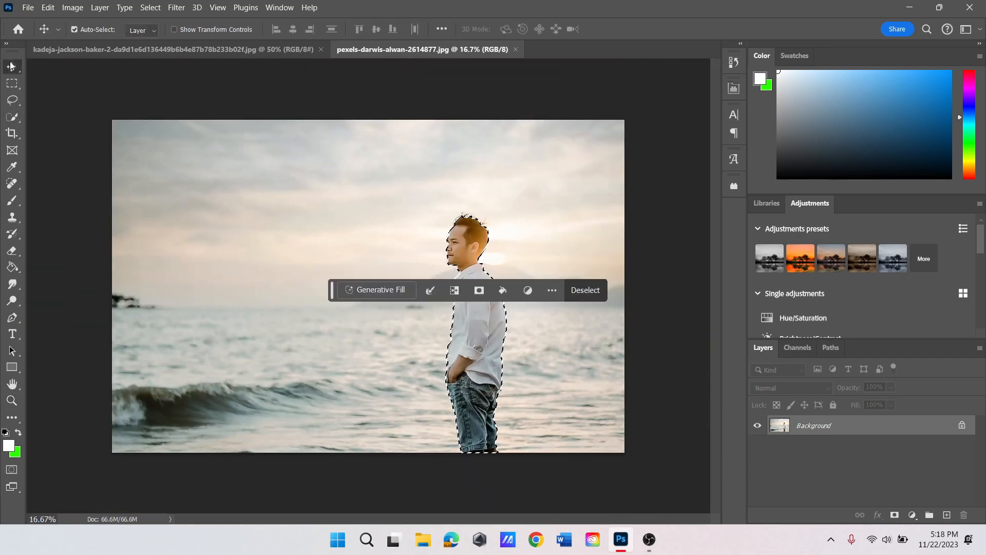
key(ctrl+c)
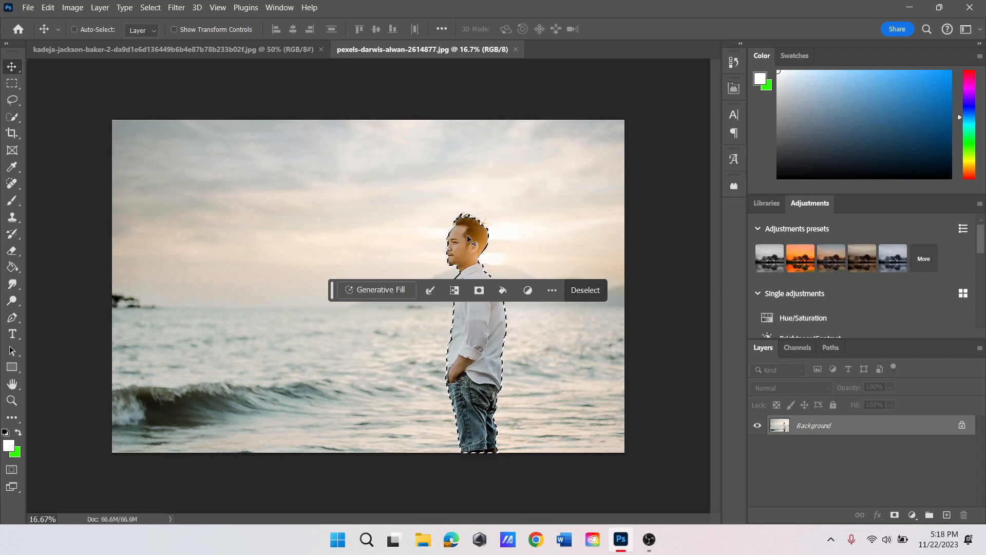
key(ctrl+v)
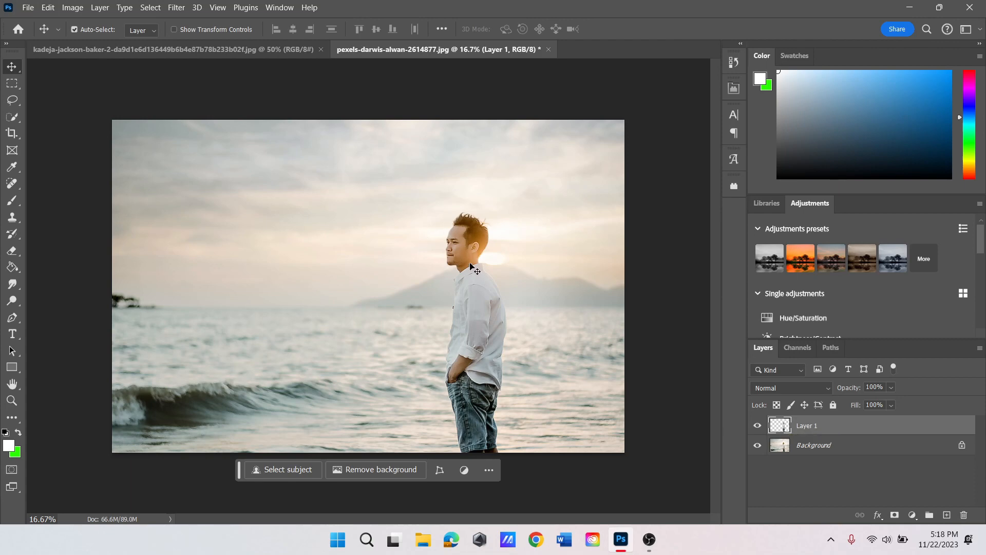
Hide the Background layer and move the cut-out man toward the upper right of the canvas.
click(759, 446)
drag(491, 297, 570, 216)
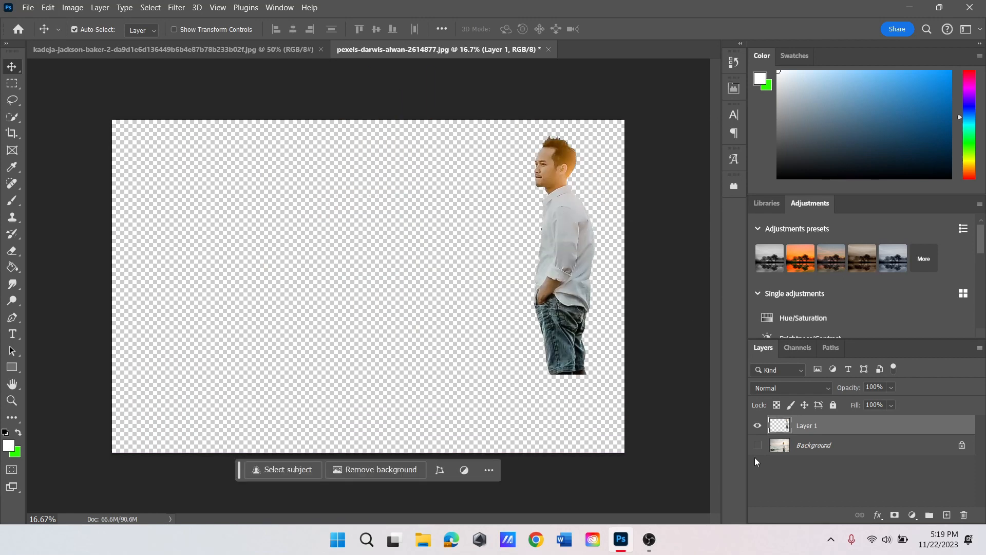
Hide the cut-out layer and show the Background layer again.
click(758, 425)
click(758, 445)
click(492, 326)
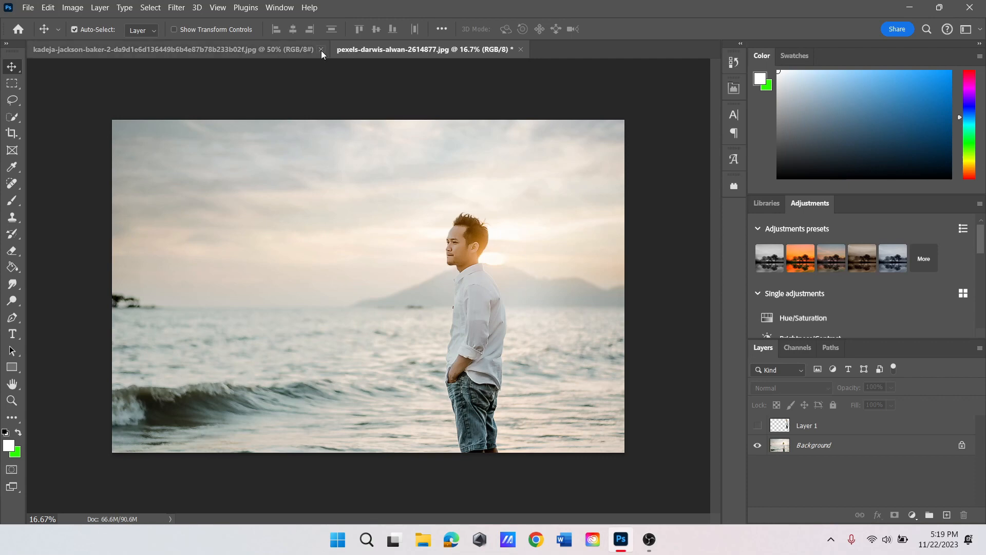
In the wedding photo, select the groom's head, lapels, bow tie and jacket front with the Quick Selection tool.
click(296, 53)
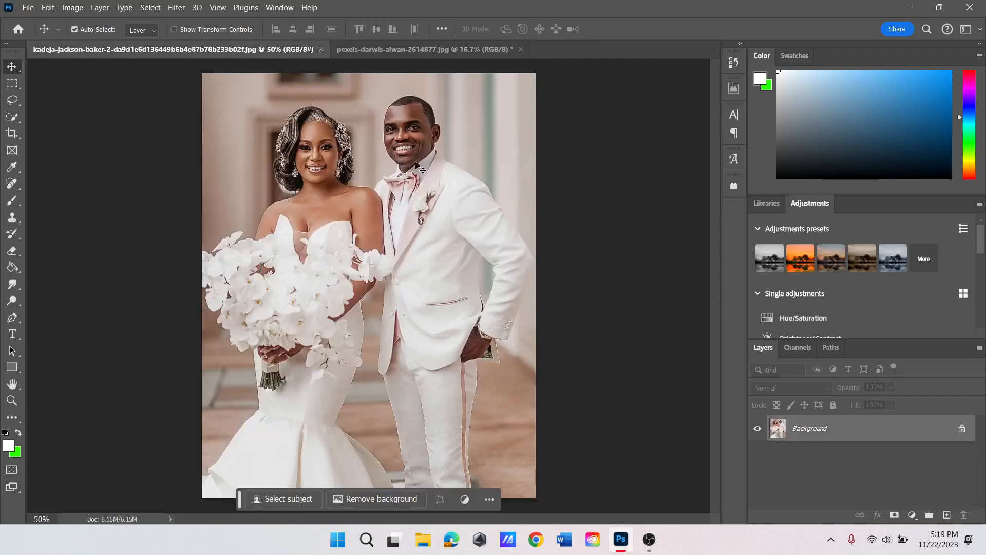
click(12, 118)
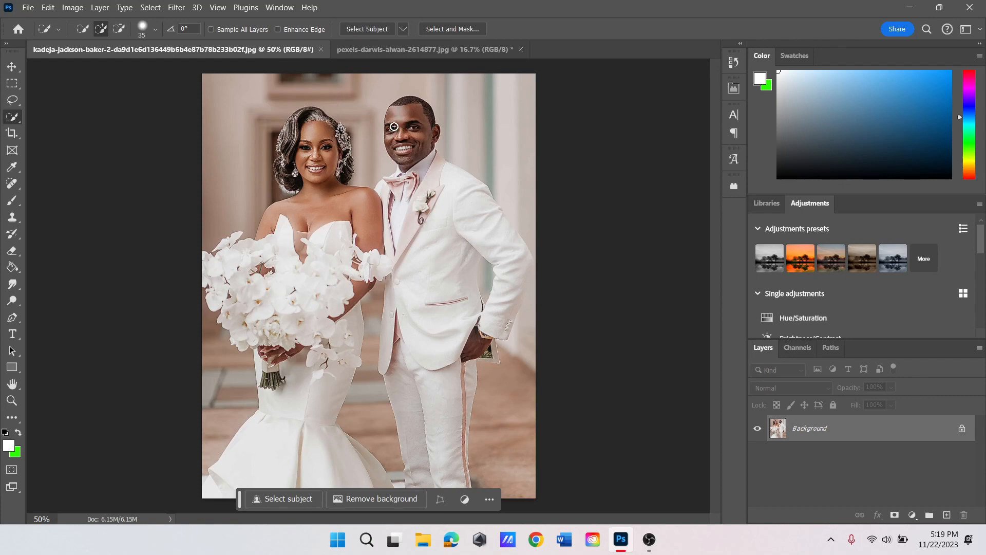
mouse_move(395, 125)
mouse_down()
mouse_move(413, 132)
mouse_move(403, 134)
mouse_move(407, 124)
mouse_up()
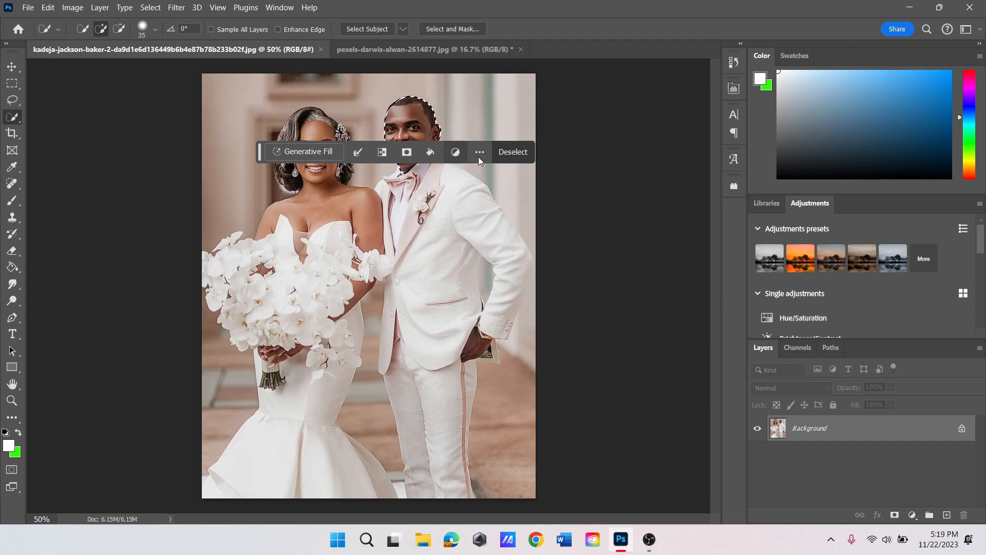
drag(429, 212, 418, 191)
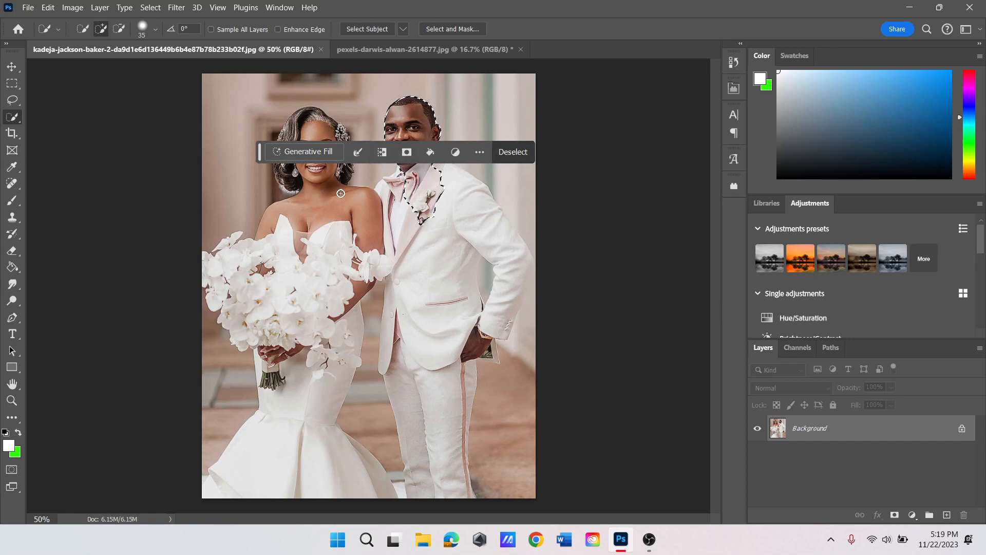
mouse_move(417, 189)
mouse_down()
mouse_move(403, 226)
mouse_move(389, 195)
mouse_up()
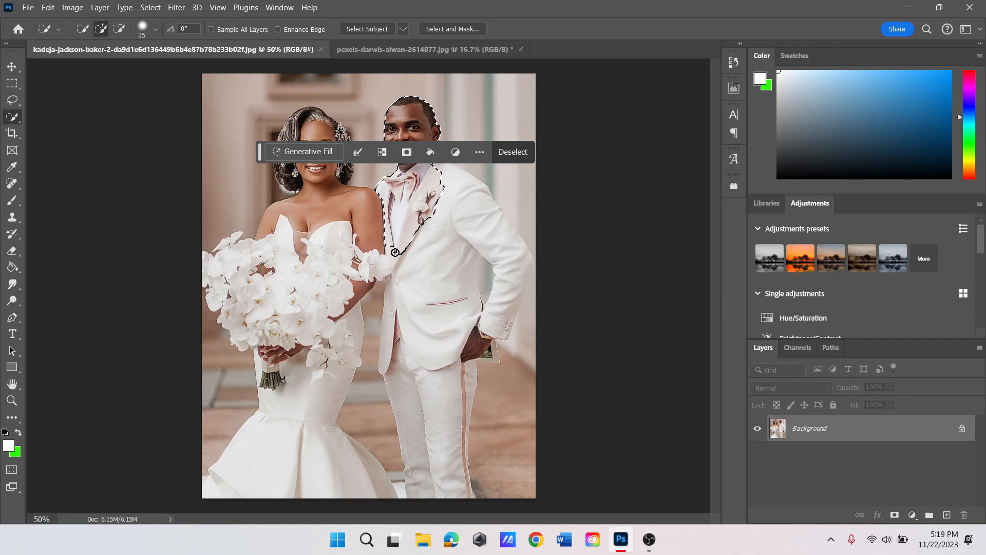
mouse_move(395, 252)
mouse_down()
mouse_move(395, 289)
mouse_move(408, 263)
mouse_move(431, 291)
mouse_move(442, 356)
mouse_move(441, 306)
mouse_move(431, 359)
mouse_move(473, 342)
mouse_move(496, 360)
mouse_move(494, 325)
mouse_move(478, 356)
mouse_up()
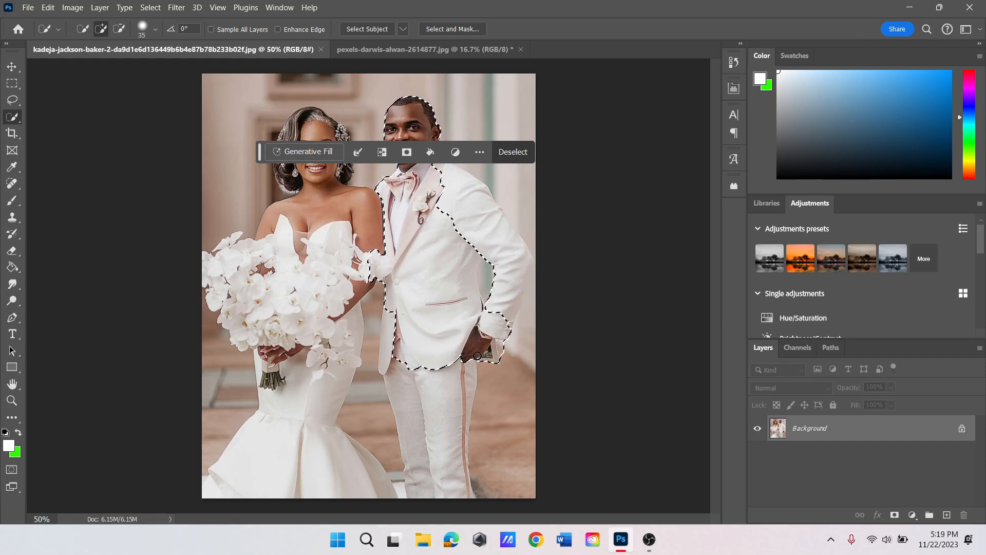
Add the groom's outer sleeve to the selection and subtract the wall background around his arm, shoulder and head.
key(alt)
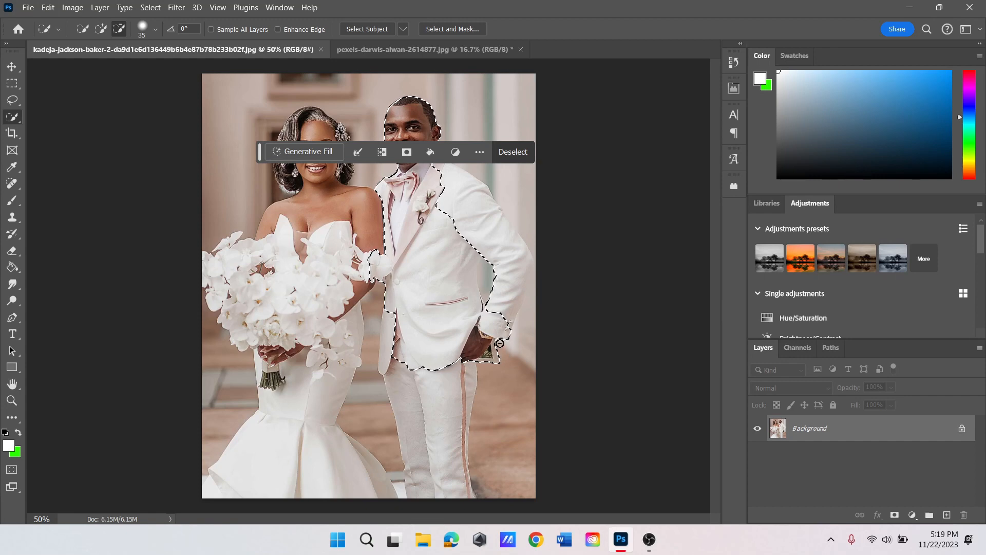
mouse_move(499, 343)
mouse_down()
mouse_move(515, 319)
mouse_move(511, 265)
mouse_move(522, 290)
mouse_up()
key(alt)
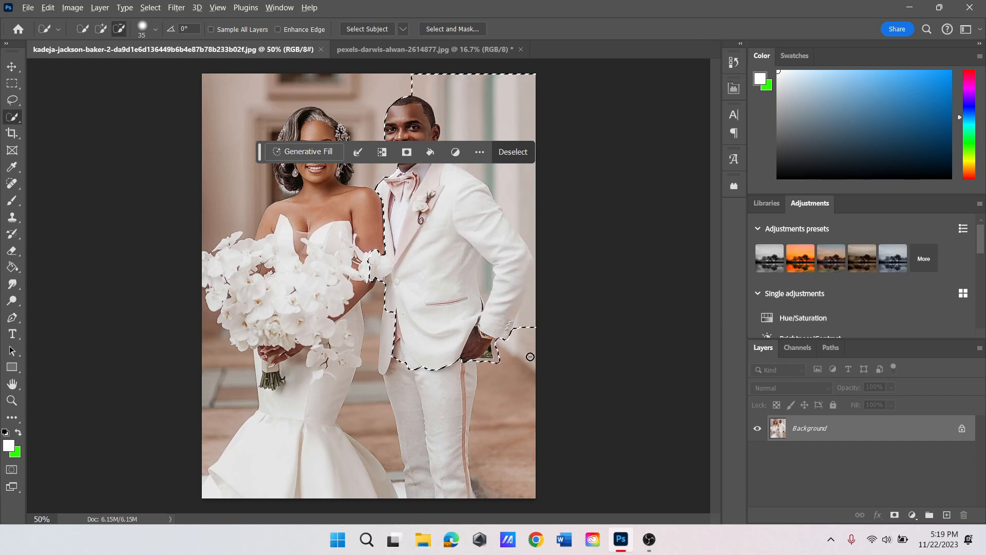
drag(530, 356, 546, 296)
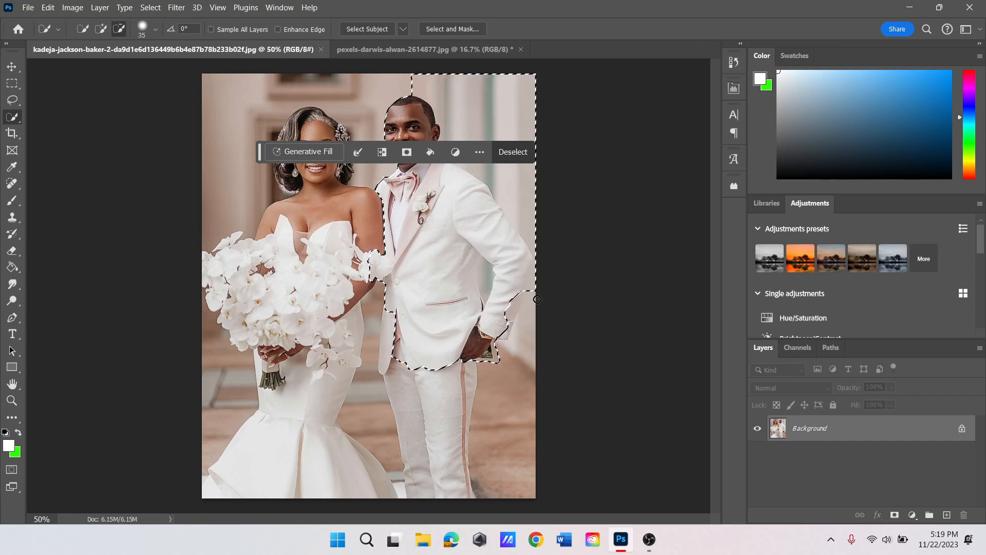
drag(514, 288, 508, 316)
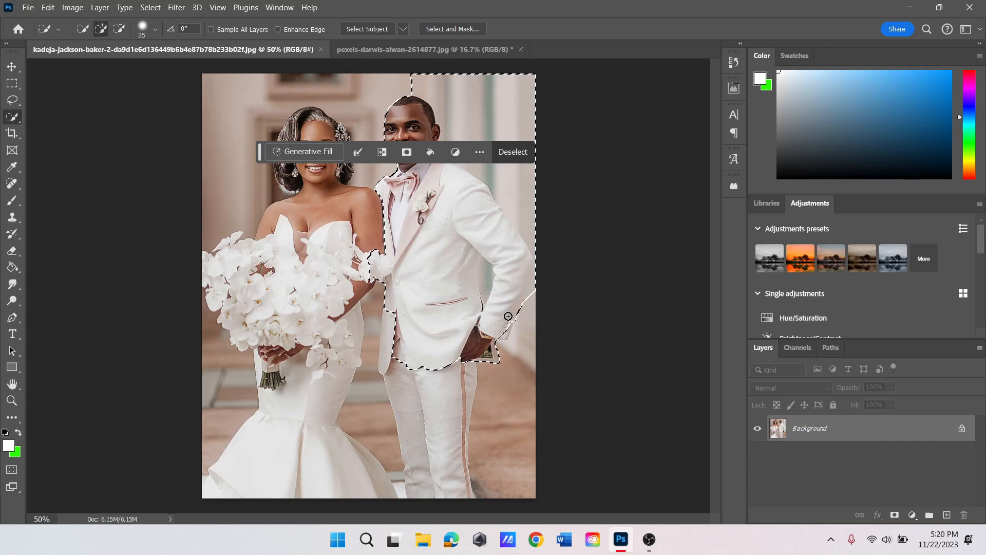
key(alt)
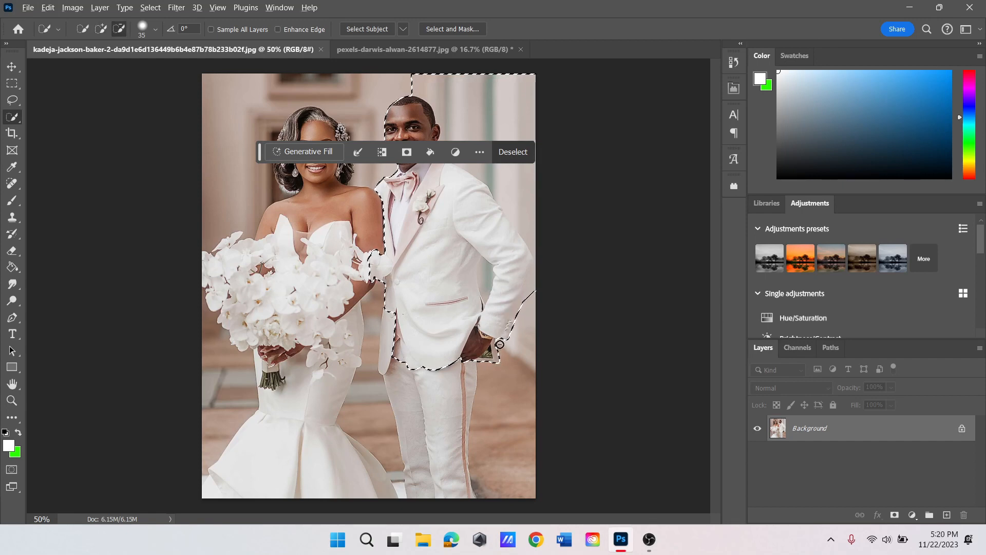
mouse_move(521, 93)
mouse_down()
mouse_move(539, 113)
mouse_move(517, 80)
mouse_move(551, 158)
mouse_move(525, 117)
mouse_move(540, 232)
mouse_up()
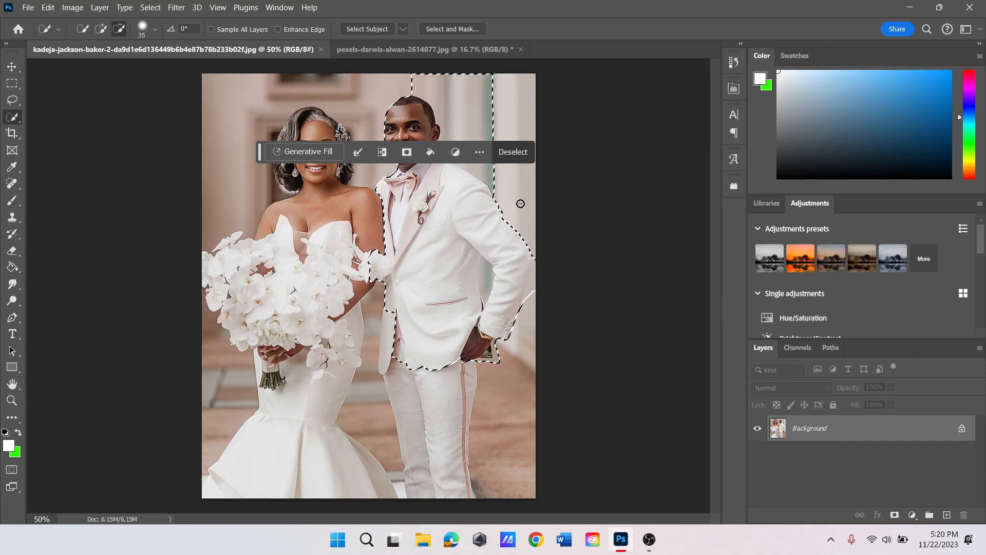
mouse_move(490, 93)
mouse_down()
mouse_move(476, 77)
mouse_move(463, 95)
mouse_up()
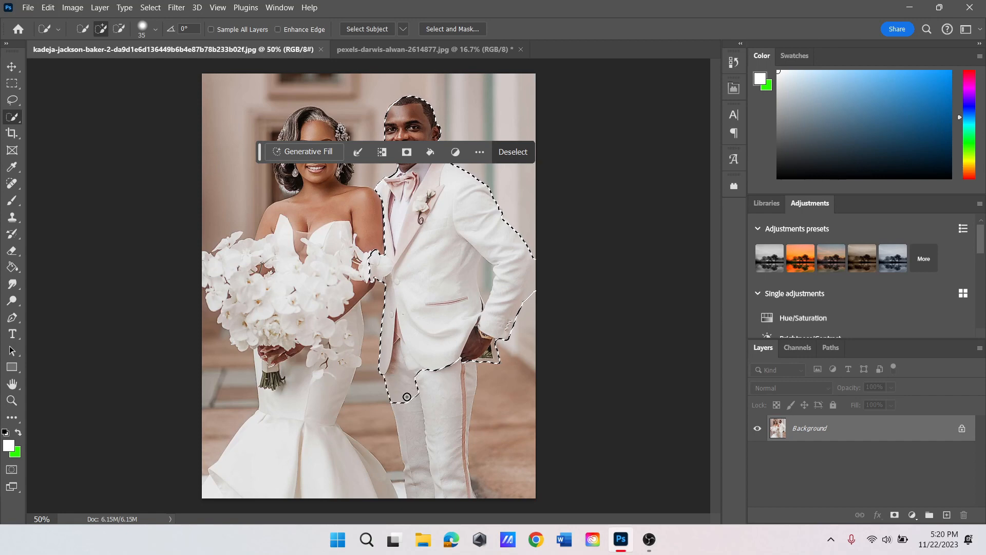
Add the groom's trousers and the bride's shoulders, bouquet and gown to the selection, and subtract the background gap between the couple.
mouse_move(411, 393)
mouse_down()
mouse_move(452, 382)
mouse_move(452, 396)
mouse_move(468, 385)
mouse_up()
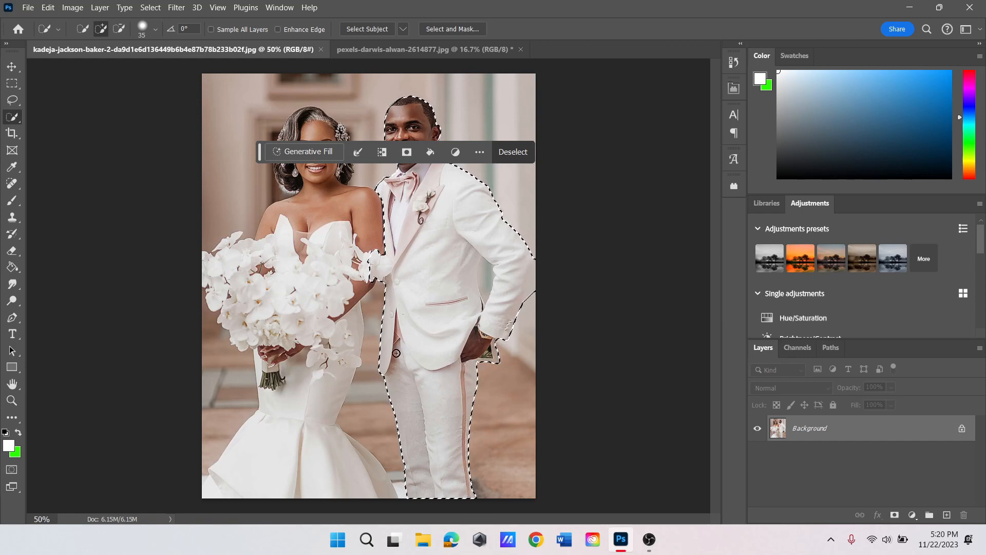
mouse_move(307, 211)
mouse_down()
mouse_move(402, 226)
mouse_move(339, 246)
mouse_move(317, 281)
mouse_move(265, 305)
mouse_move(315, 251)
mouse_move(225, 264)
mouse_up()
mouse_move(290, 375)
mouse_down()
mouse_move(288, 436)
mouse_move(330, 427)
mouse_move(277, 365)
mouse_up()
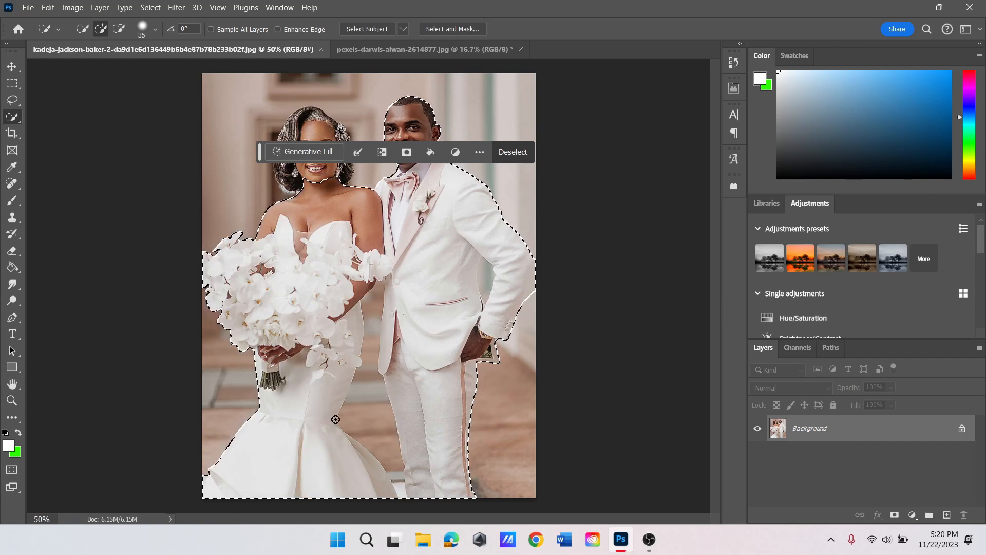
key(alt)
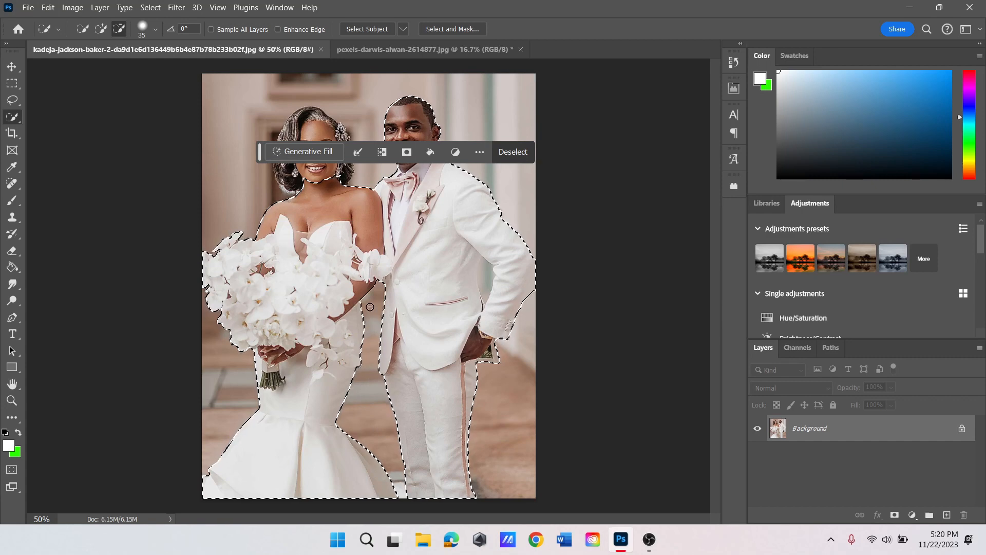
key(alt)
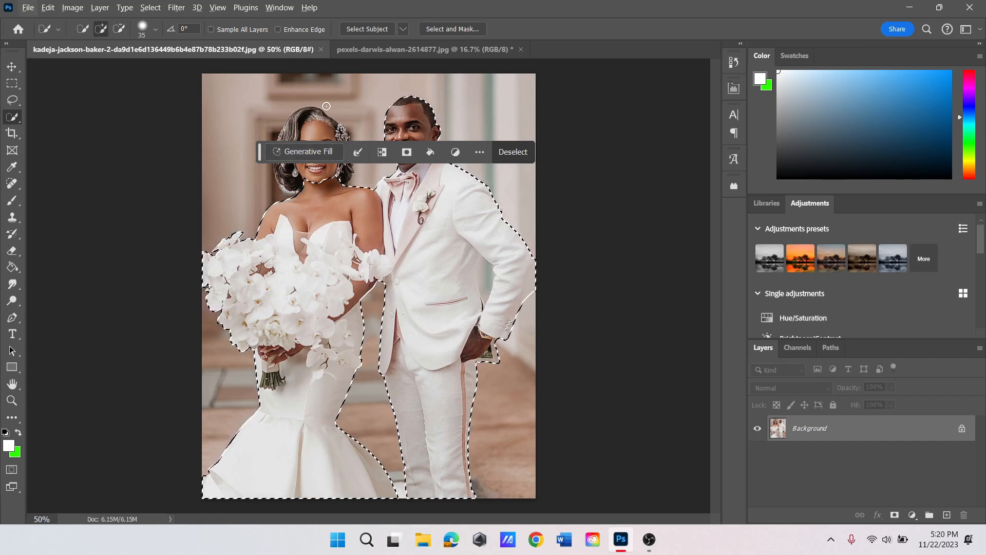
Add the bride's face and hair to the selection and move the floating task bar off the couple.
drag(312, 118, 324, 131)
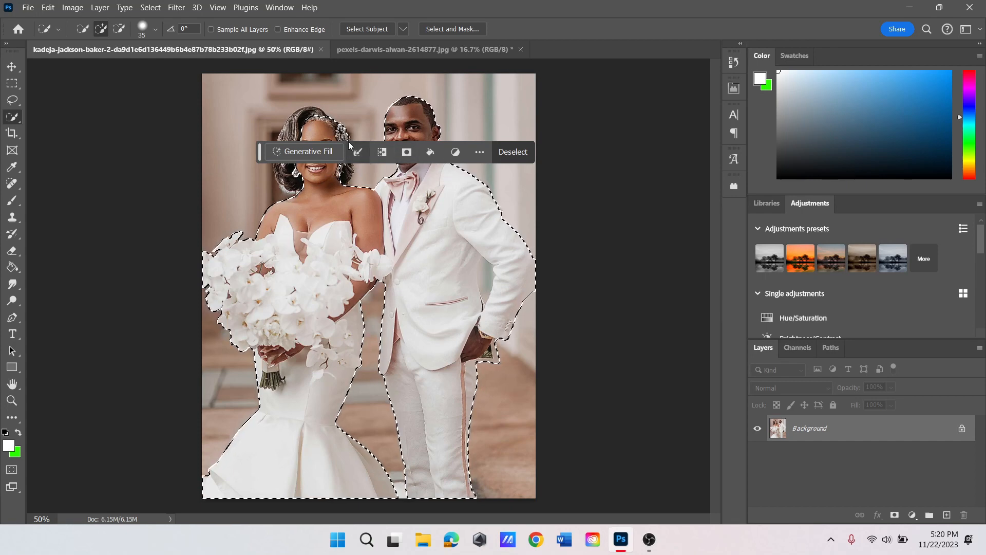
drag(260, 150, 581, 427)
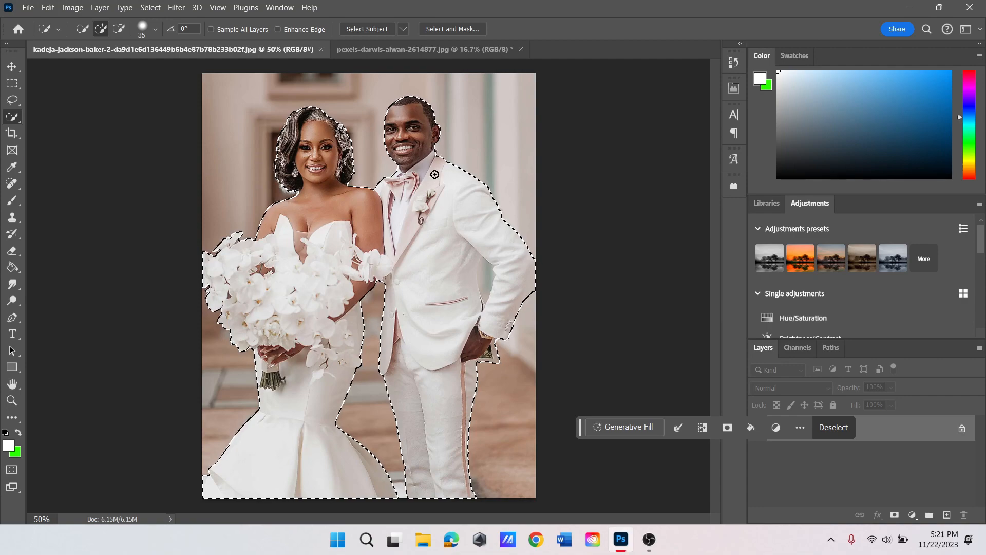
Move the selected couple into the seaside photo as a new layer and place them beside the man.
click(11, 67)
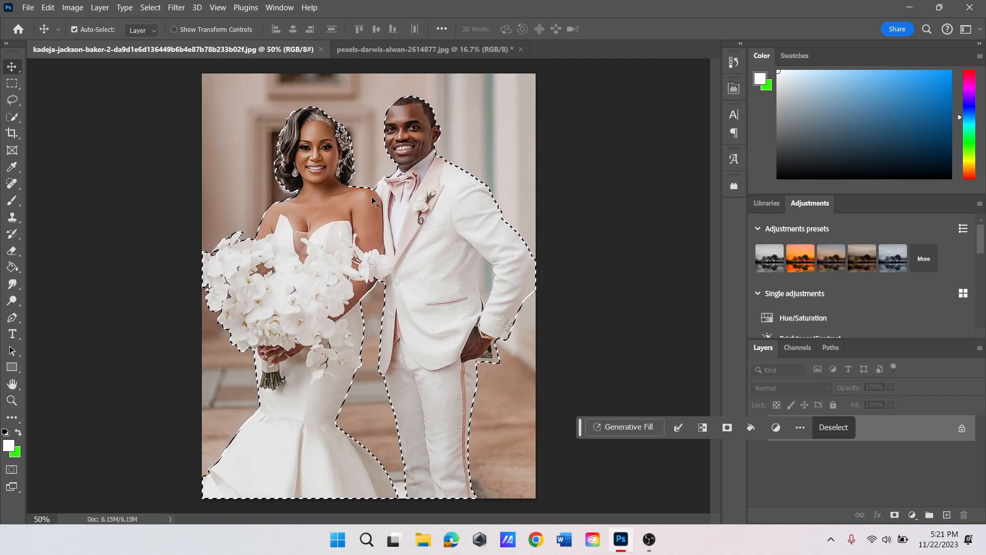
drag(462, 216, 396, 363)
click(475, 298)
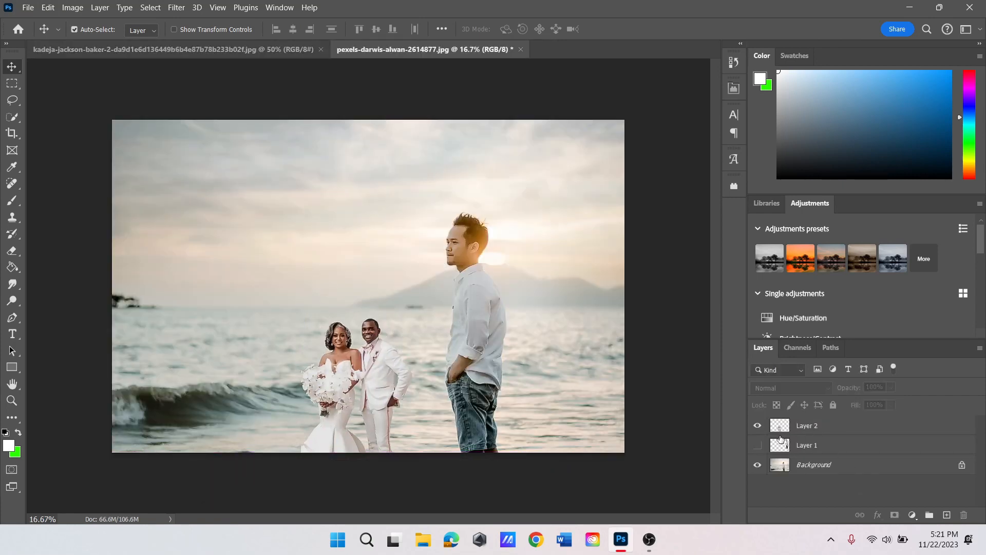
drag(364, 375, 391, 308)
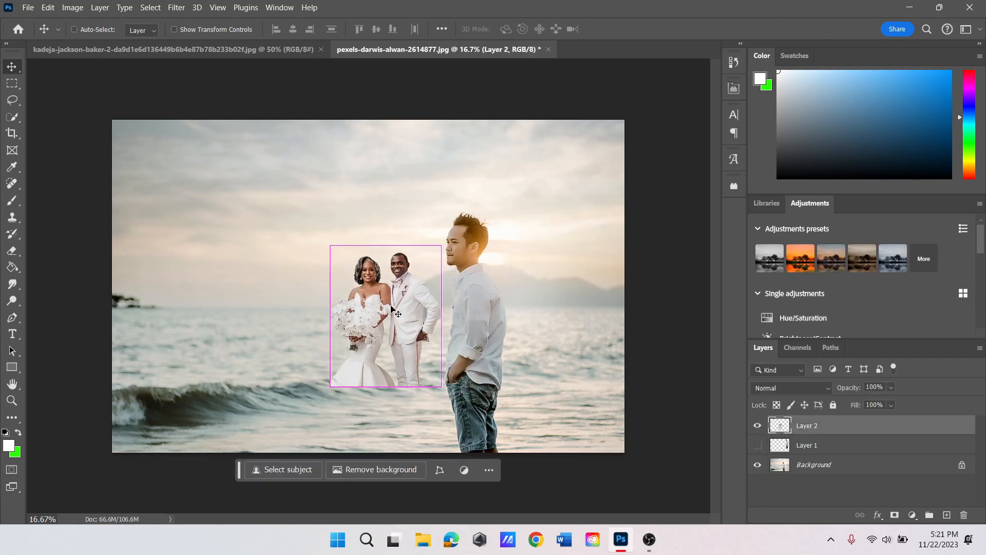
Scale the couple's layer up to 229% and position it over the man, filling most of the seaside photo's height.
key(ctrl+t)
drag(448, 241, 653, 105)
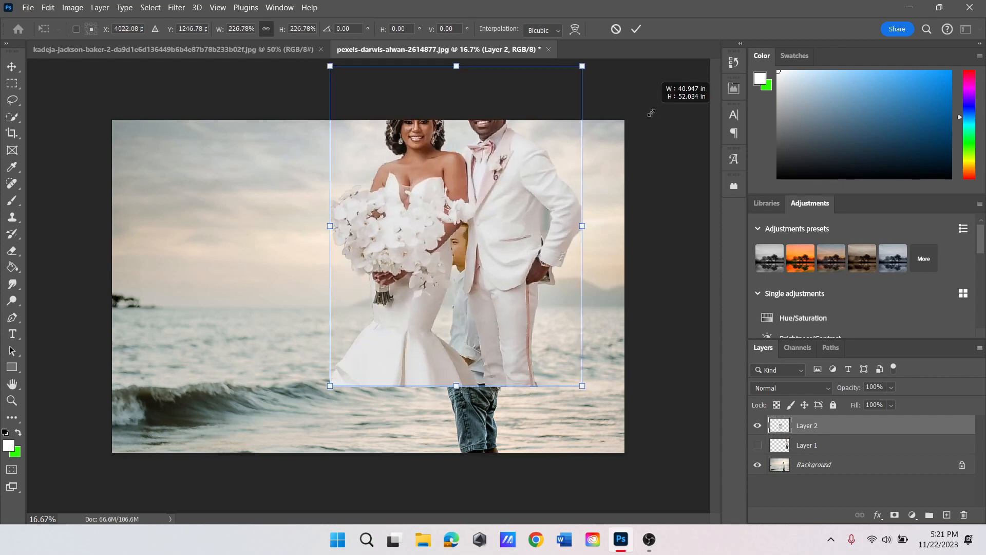
drag(506, 251, 479, 323)
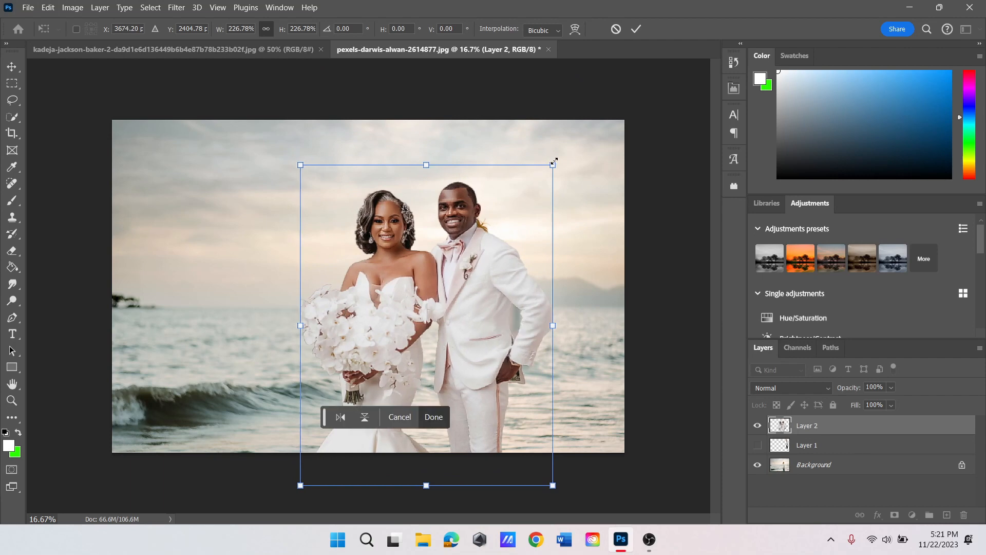
drag(554, 162, 566, 165)
mouse_move(496, 278)
mouse_down()
mouse_move(498, 241)
mouse_move(503, 273)
mouse_up()
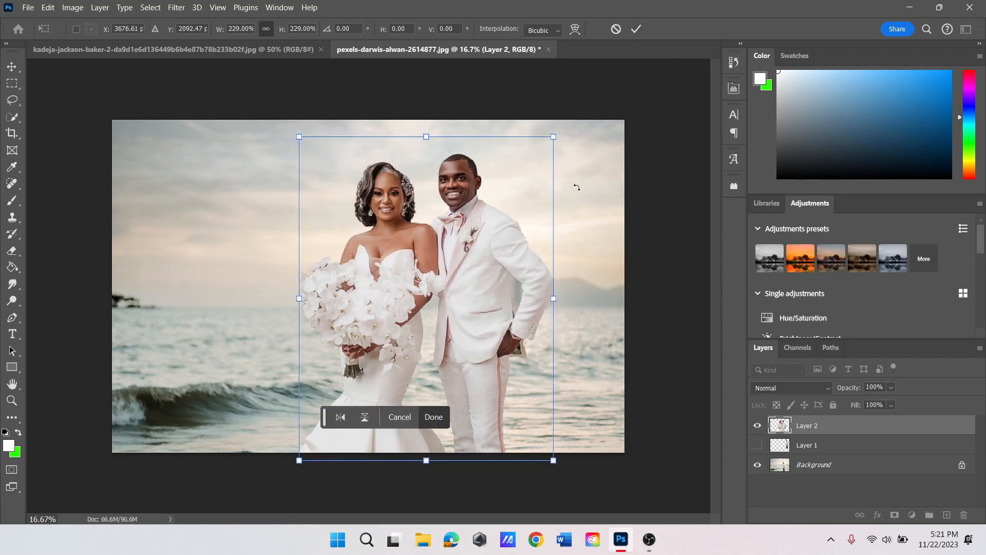
click(633, 29)
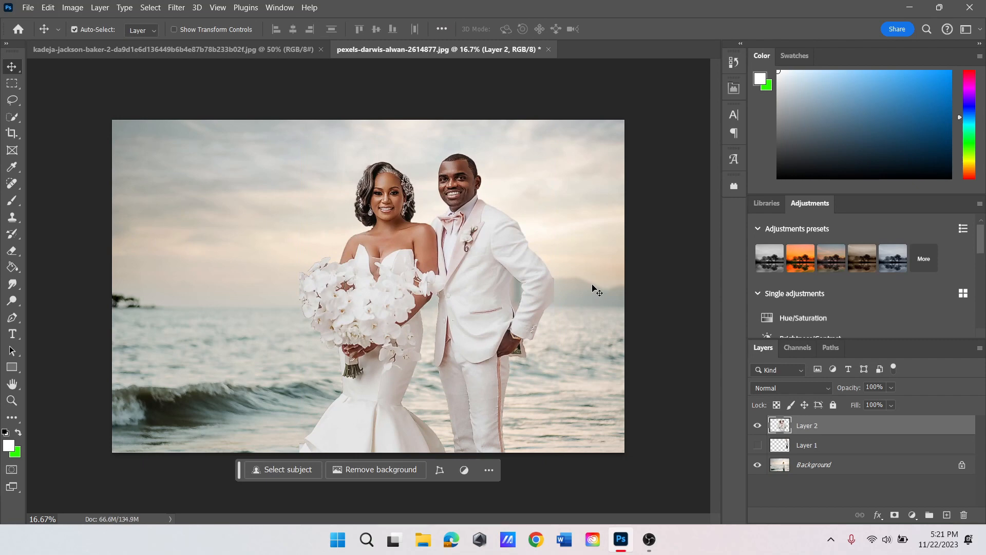
In the wedding photo, copy the selected couple to a new layer, hide the Background layer and shift the cut-out slightly.
click(189, 50)
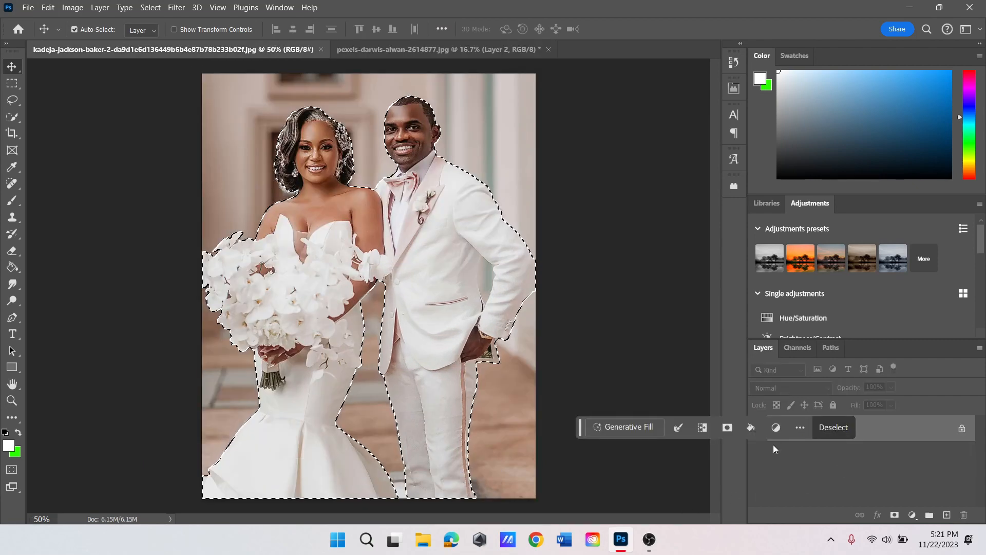
key(ctrl+j)
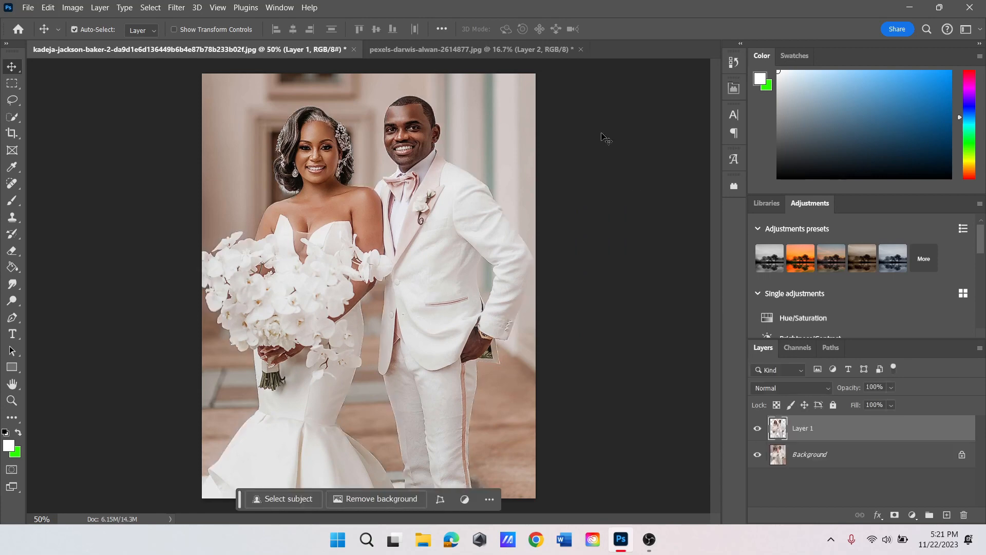
click(757, 455)
drag(425, 229, 444, 237)
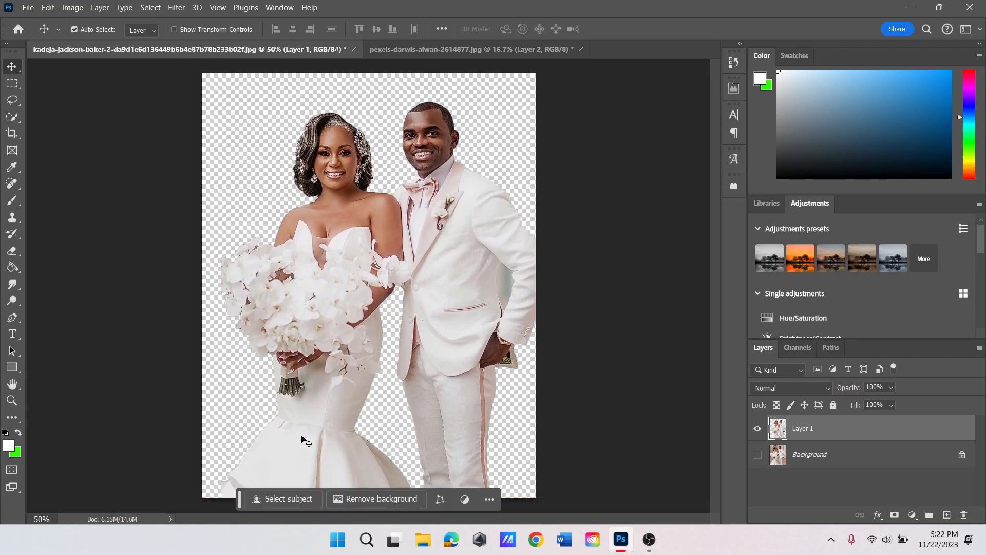
In the seaside photo, move the couple to the man's left and delete their layer.
drag(304, 439, 310, 300)
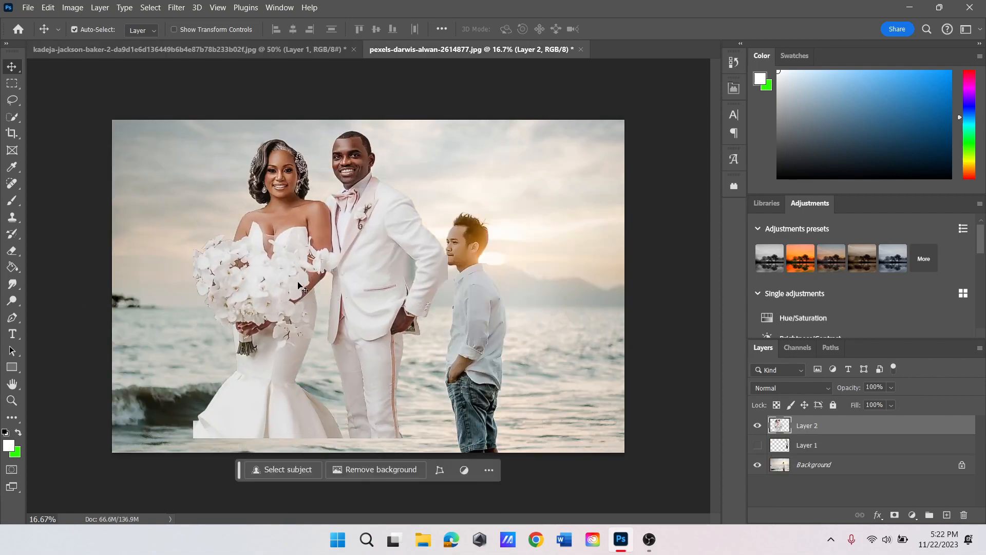
key(Delete)
Hide the seaside Background layer, show the man's cut-out on Layer 1 and move him to the middle of the canvas.
click(828, 448)
click(824, 430)
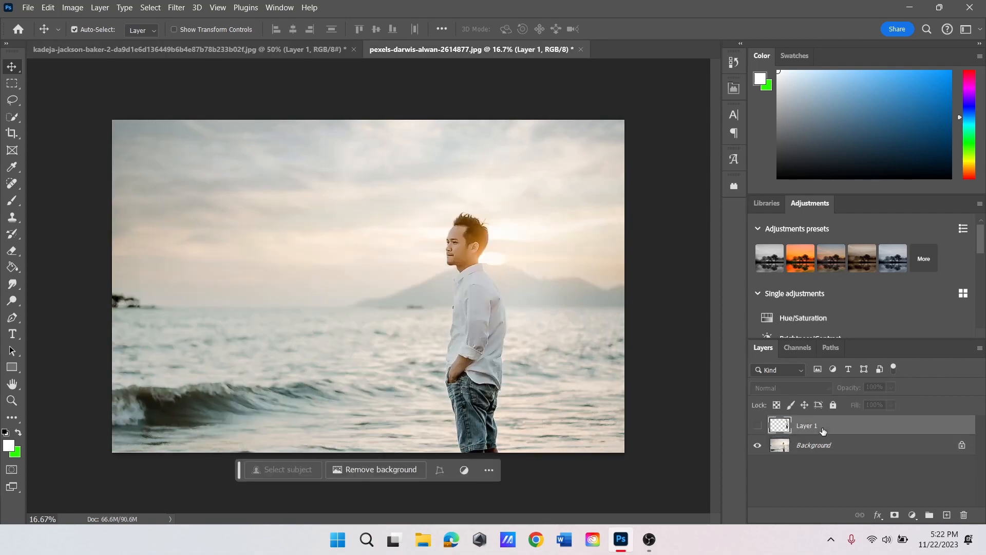
click(756, 446)
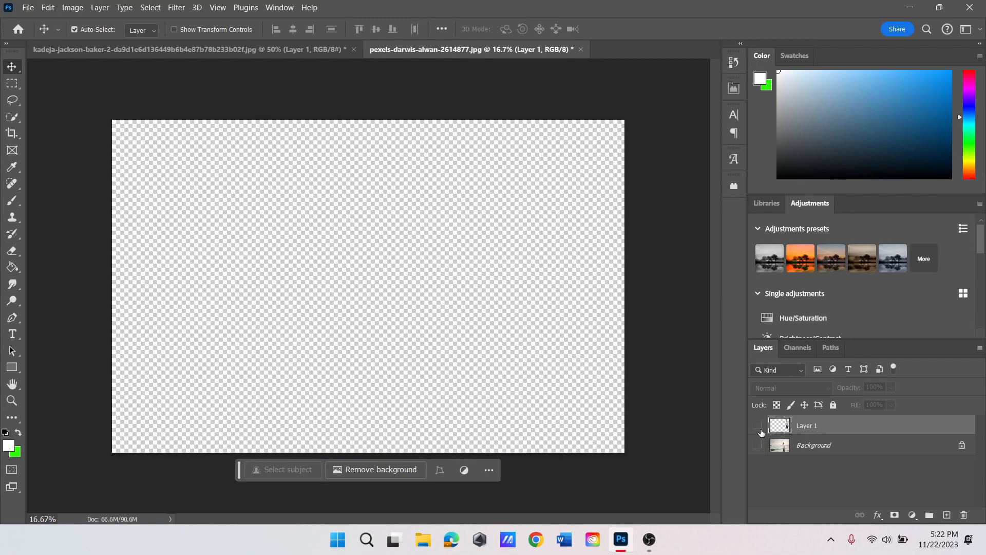
click(758, 426)
drag(568, 262, 354, 337)
drag(374, 339, 376, 334)
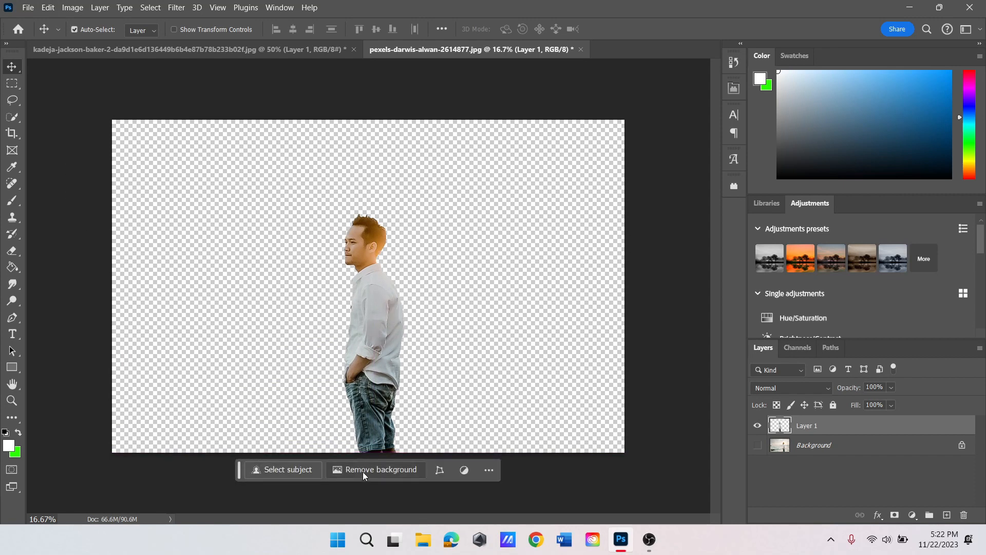
Select the whole canvas with the Rectangular Marquee tool and run Generative Fill with the prompt "Add a nice Background".
click(13, 83)
drag(105, 109, 760, 437)
click(278, 470)
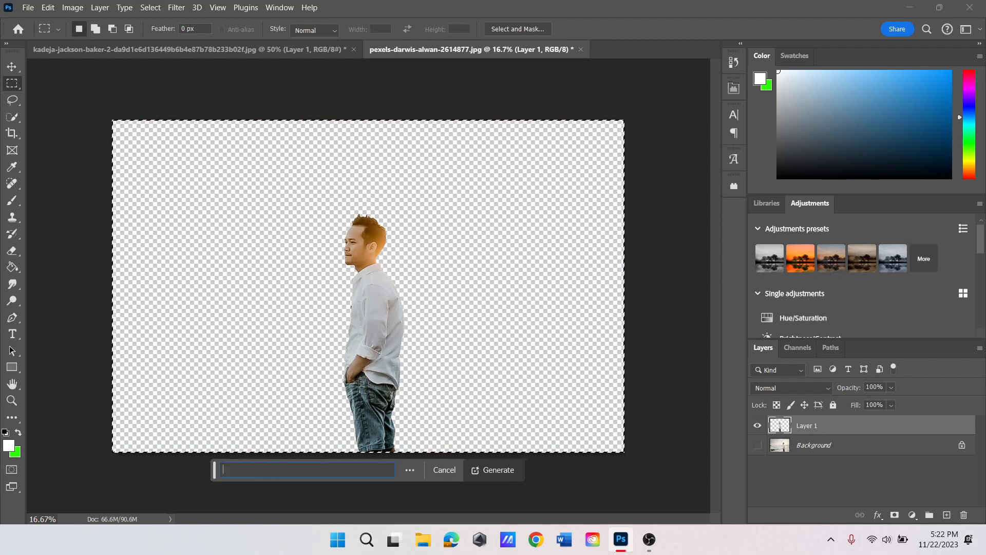
text(Add a nice )
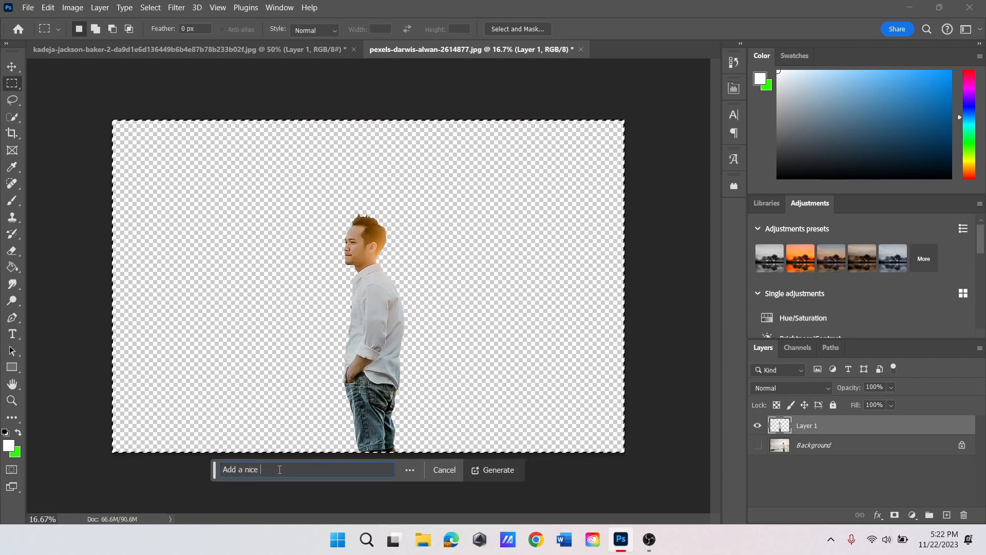
text(Background)
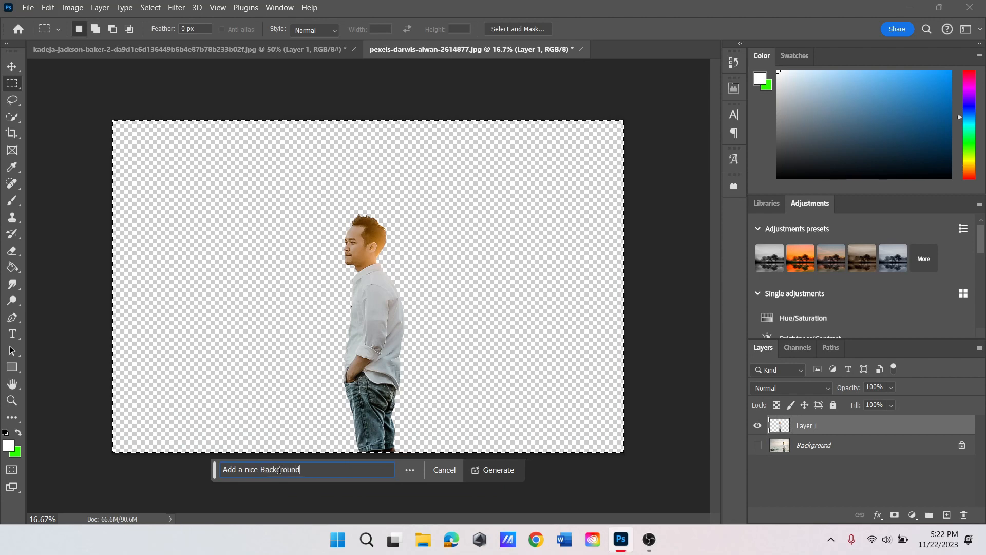
key(Return)
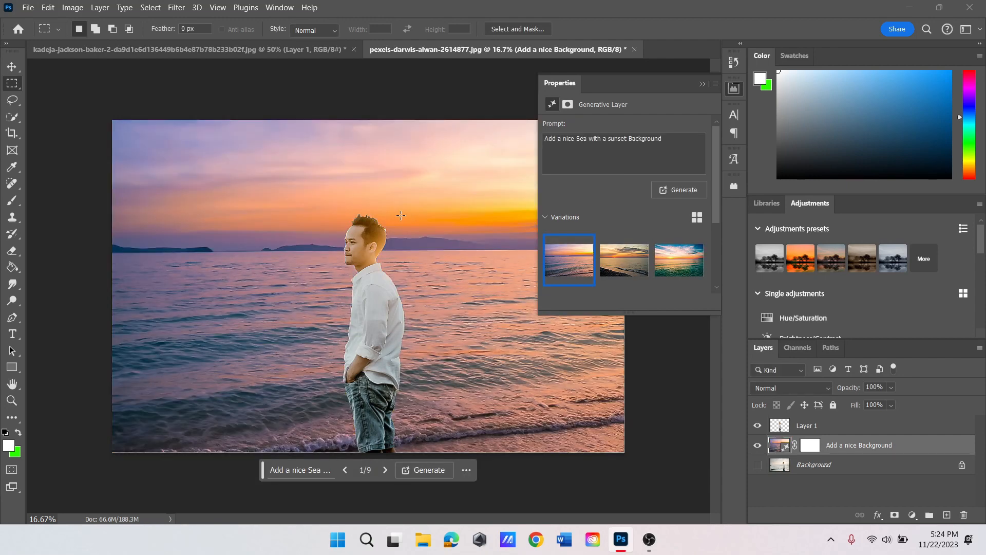
Compare the first three generated sea sunset variations behind the man and settle on the first, purple-toned one.
click(616, 265)
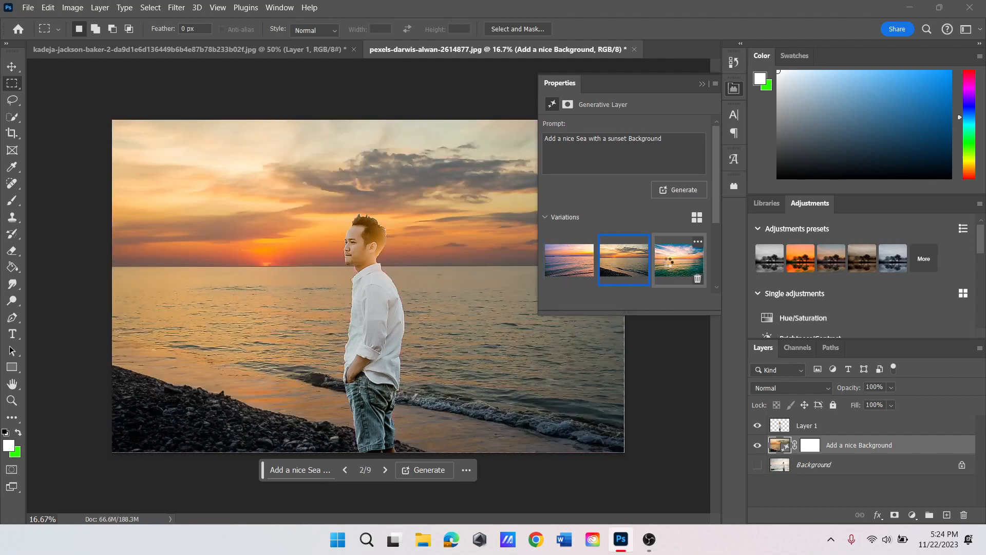
click(668, 265)
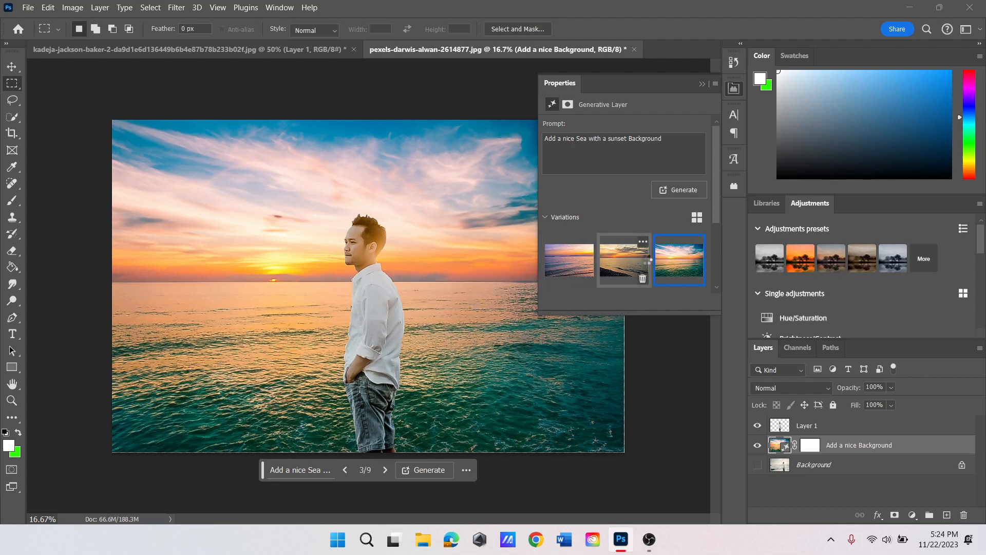
click(639, 262)
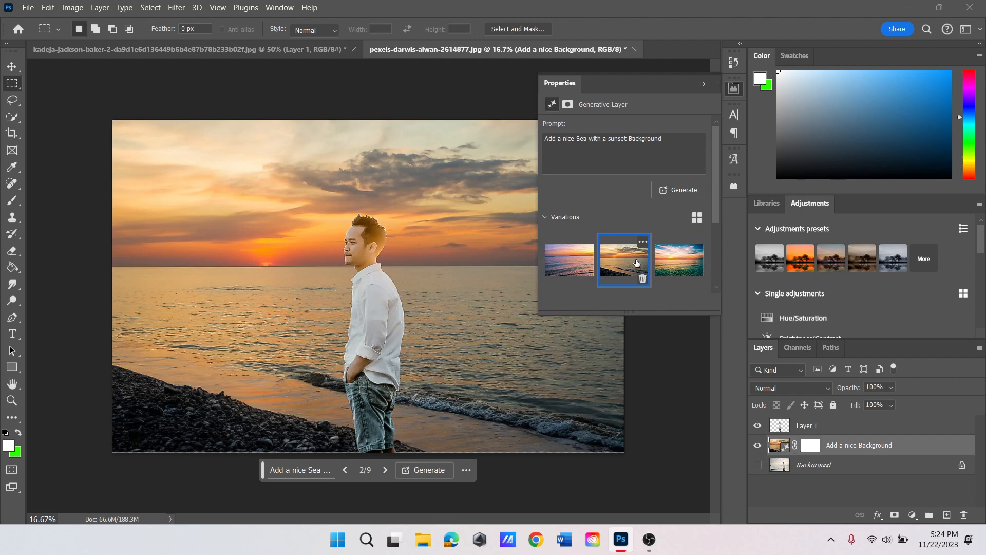
click(569, 259)
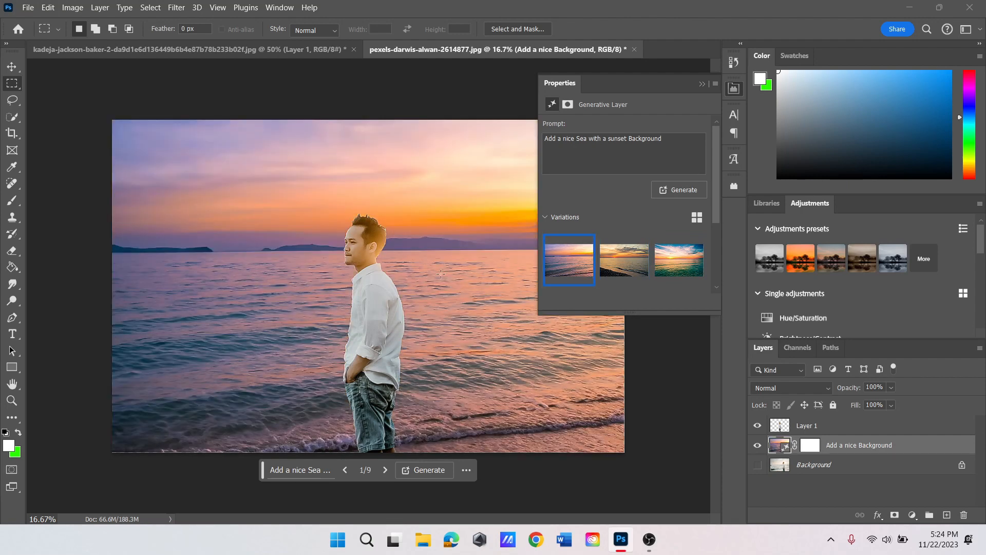
Move the man's cut-out to the right side of the sunset scene and collapse the generative layer's properties.
click(11, 67)
drag(366, 342, 514, 340)
click(700, 85)
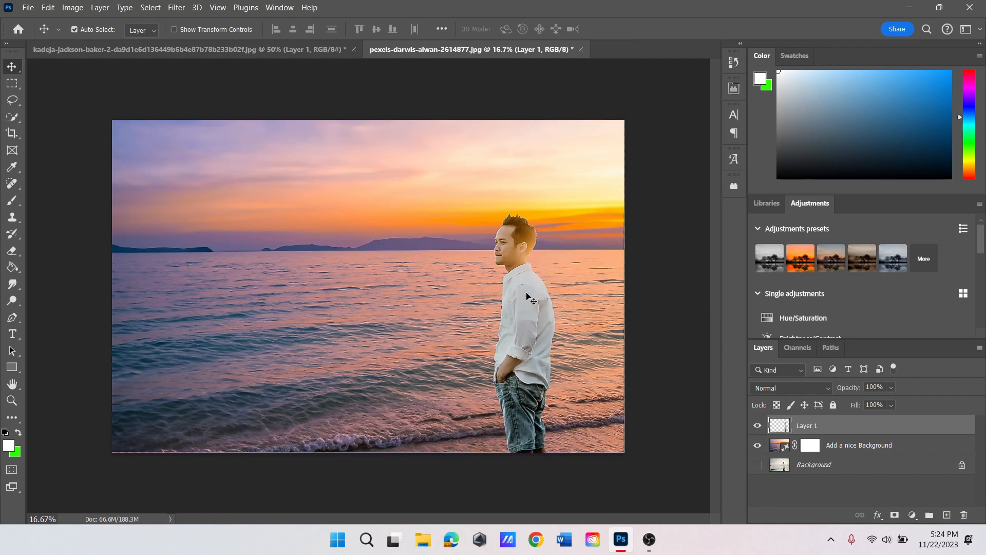
drag(527, 302, 525, 295)
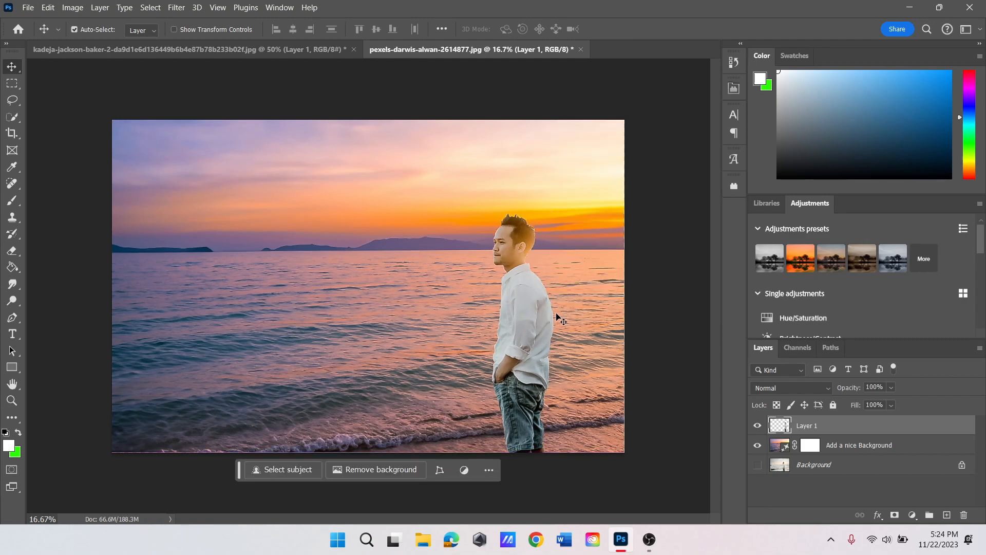
Examine the cut-out edges around the man's hair, face and shirt up close against the sunset background.
key(z)
click(540, 223)
click(535, 220)
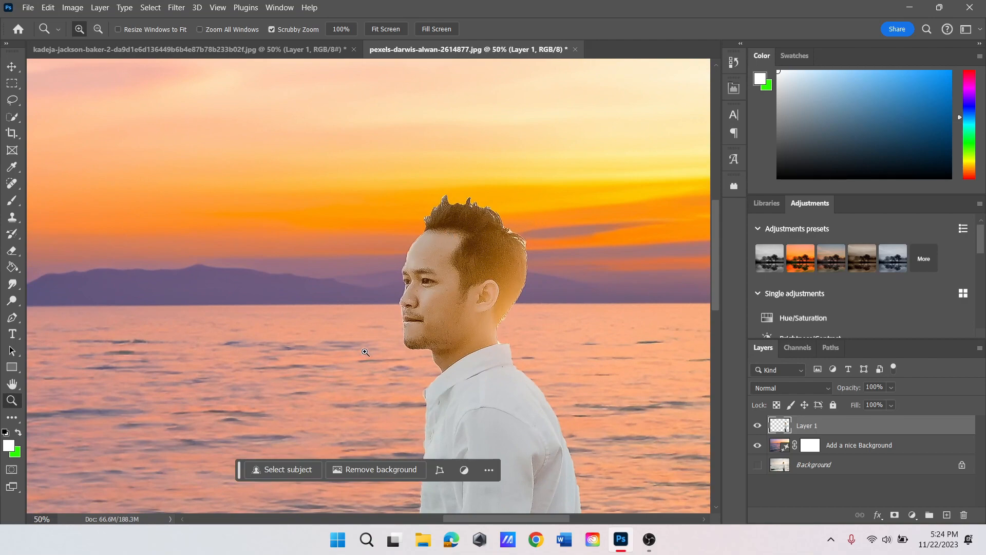
scroll(270, 326, down, 3)
click(98, 26)
click(257, 137)
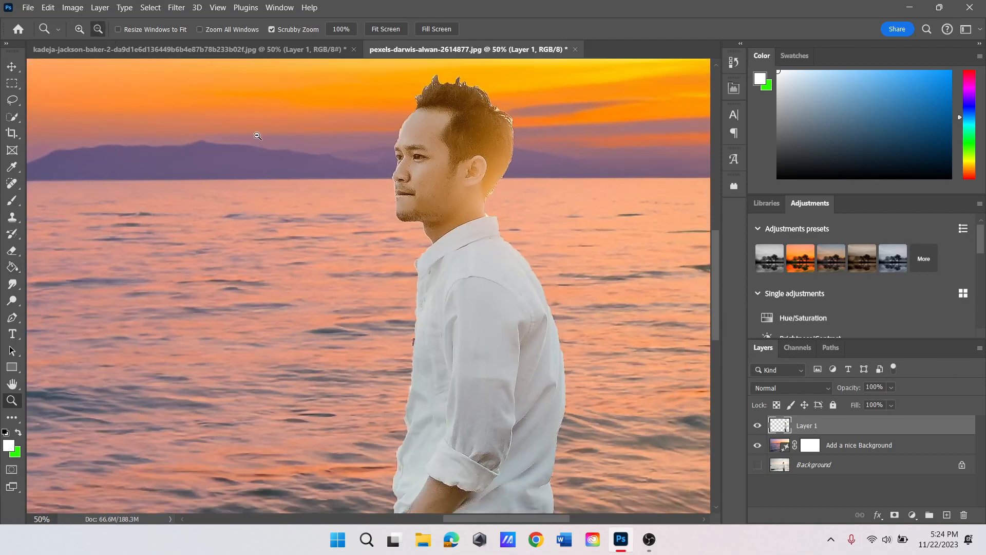
click(258, 137)
click(451, 366)
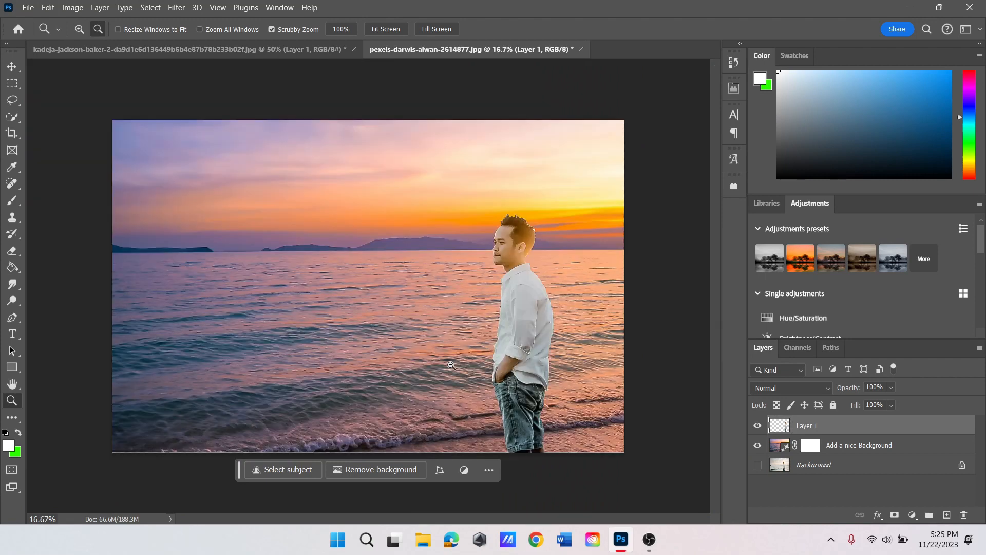